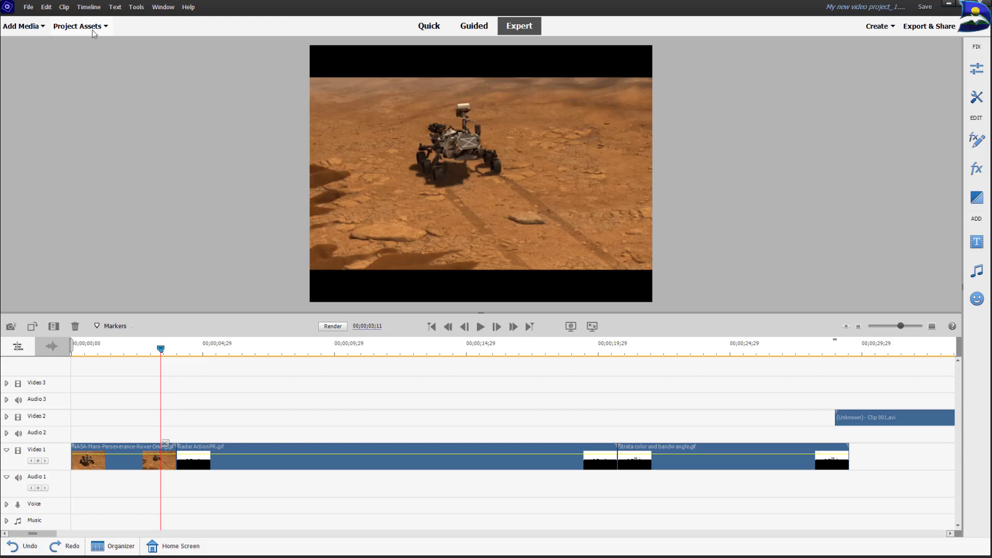
Show the project assets and preview the Video 1 clips by scrubbing through the timeline
left_click(88, 30)
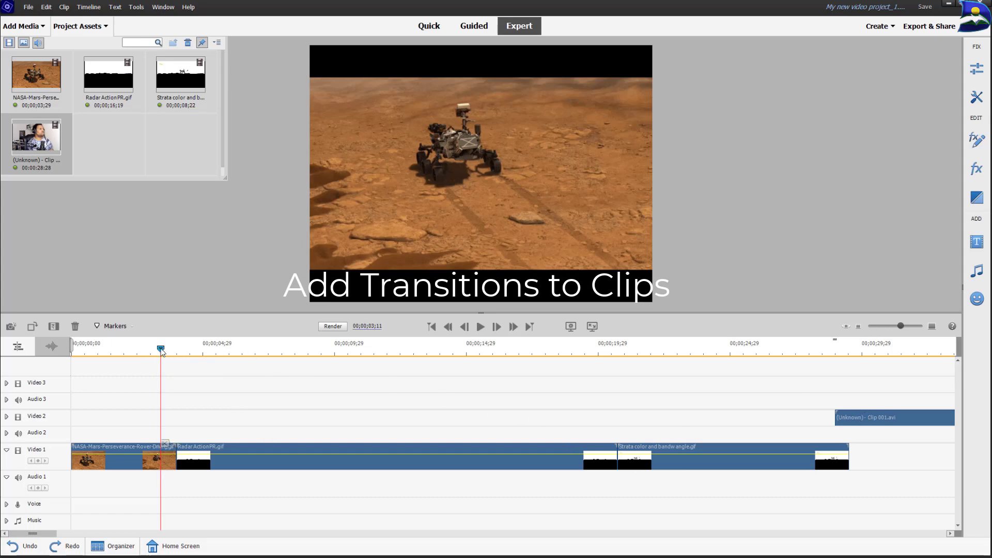
left_click_drag(161, 349, 879, 364)
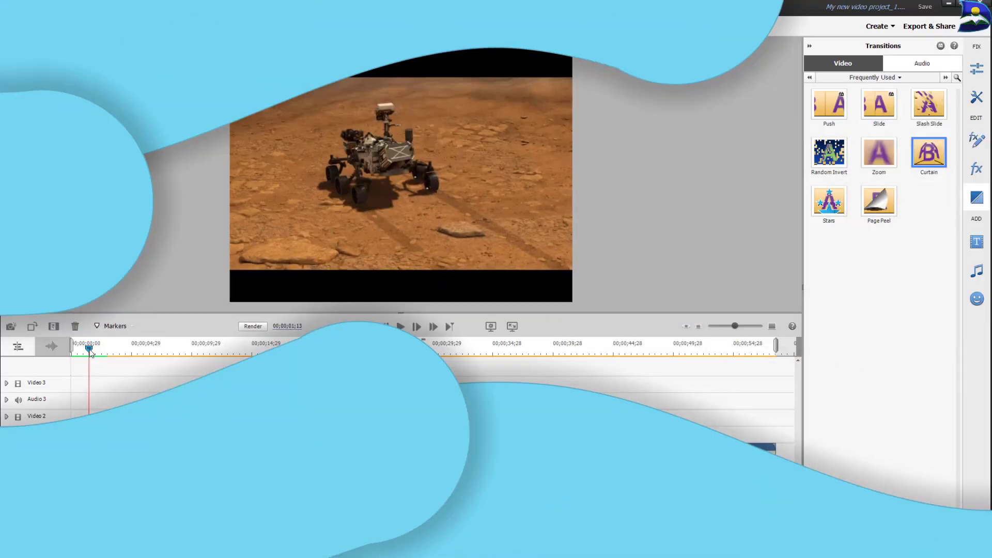
mouse_move(90, 352)
left_mouse_down()
mouse_move(141, 365)
mouse_move(428, 361)
left_mouse_up()
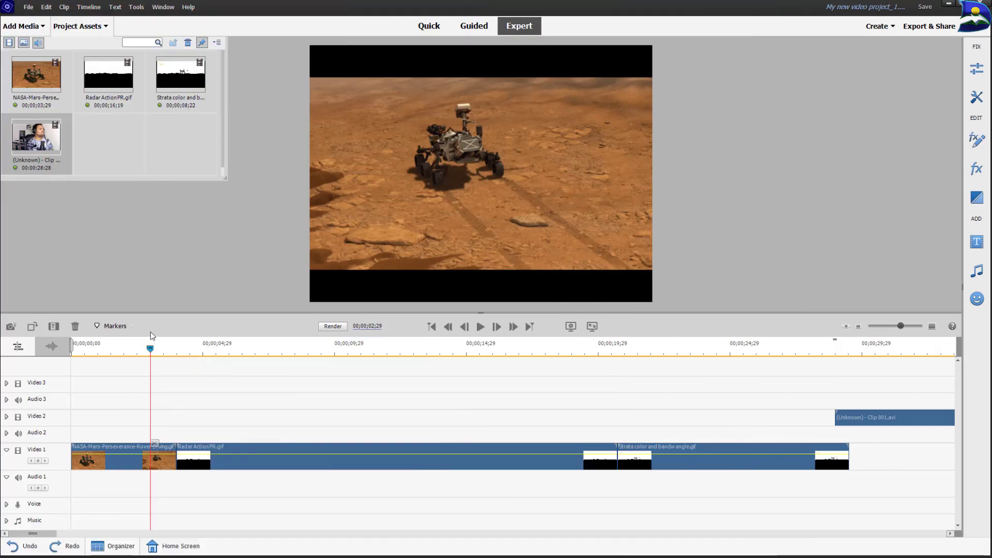
left_click_drag(151, 350, 709, 379)
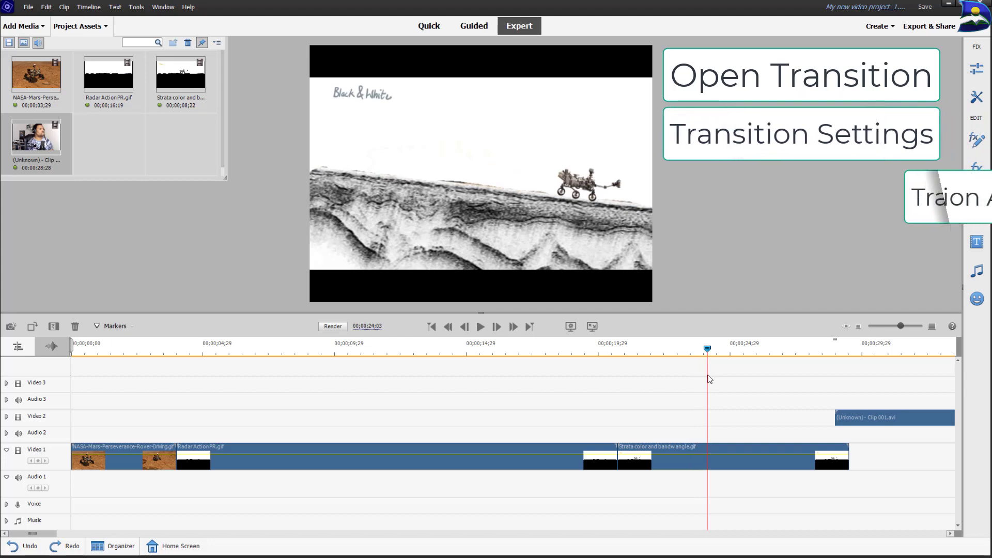
left_click_drag(709, 378, 522, 356)
Open the transitions library with the NASA rover clip selected and examine its audio and video transitions
left_click(156, 450)
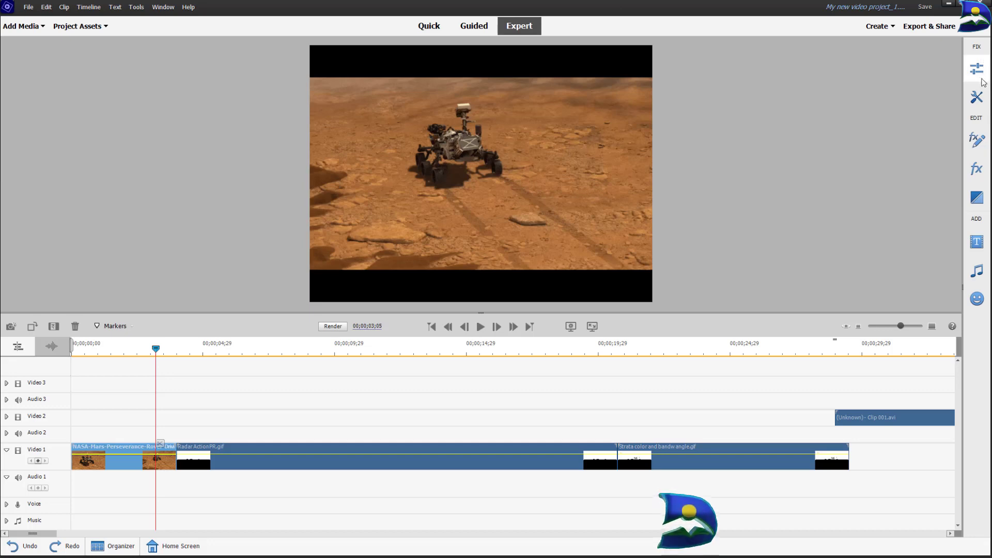
left_click(976, 197)
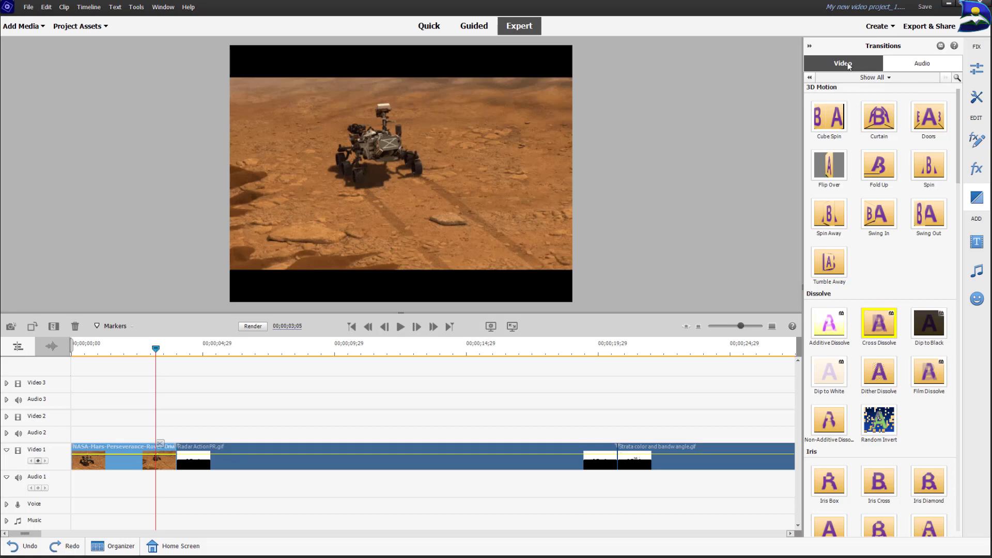
left_click(914, 69)
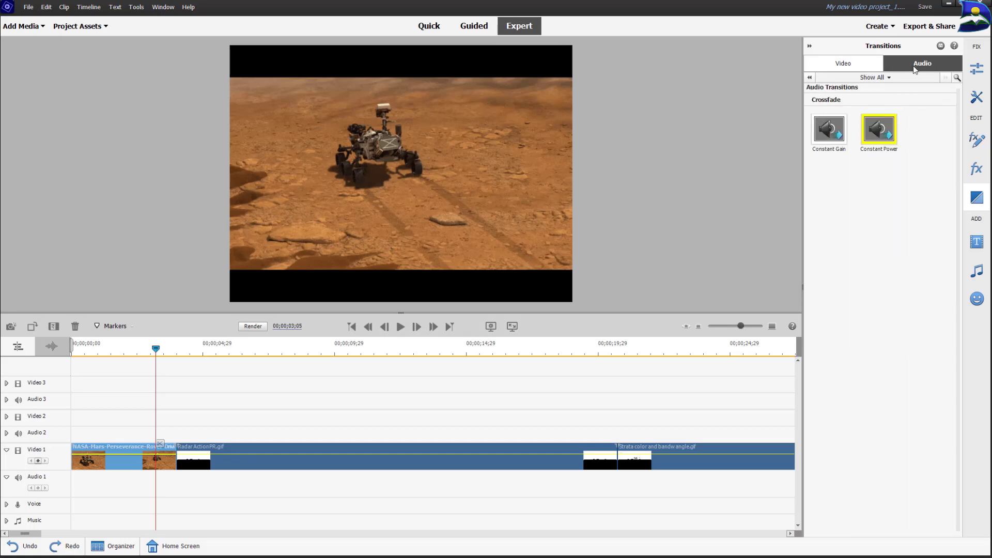
left_click(858, 68)
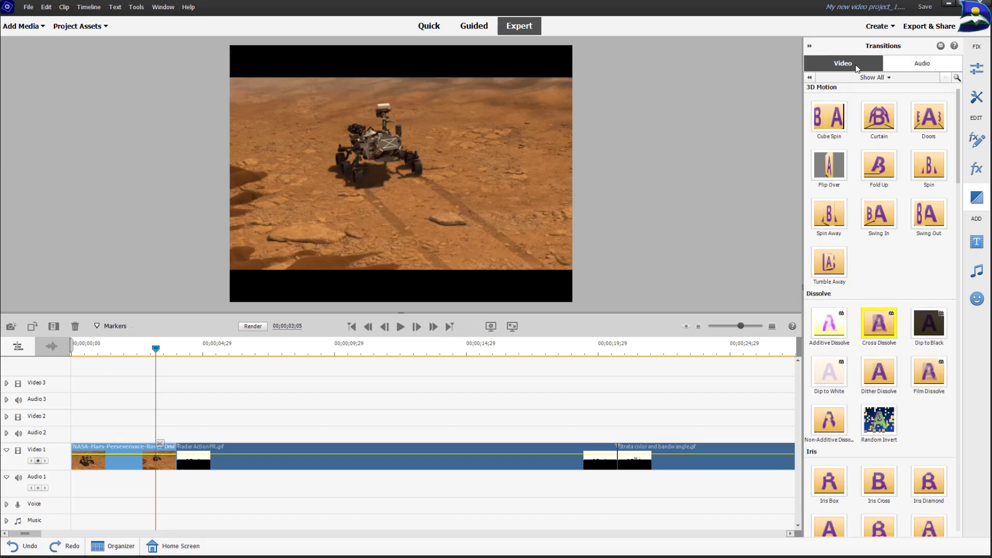
left_click_drag(829, 164, 335, 399)
left_click(931, 65)
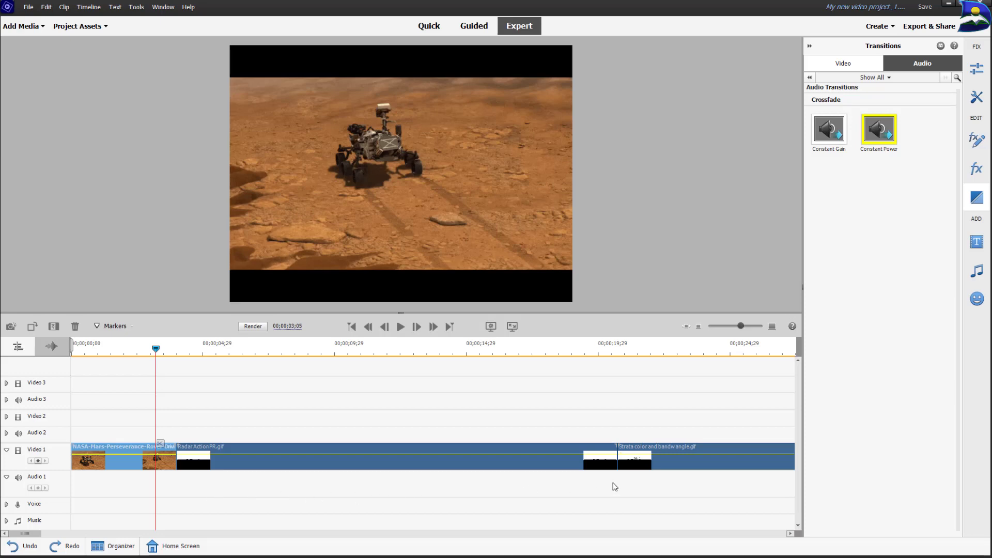
left_click(834, 68)
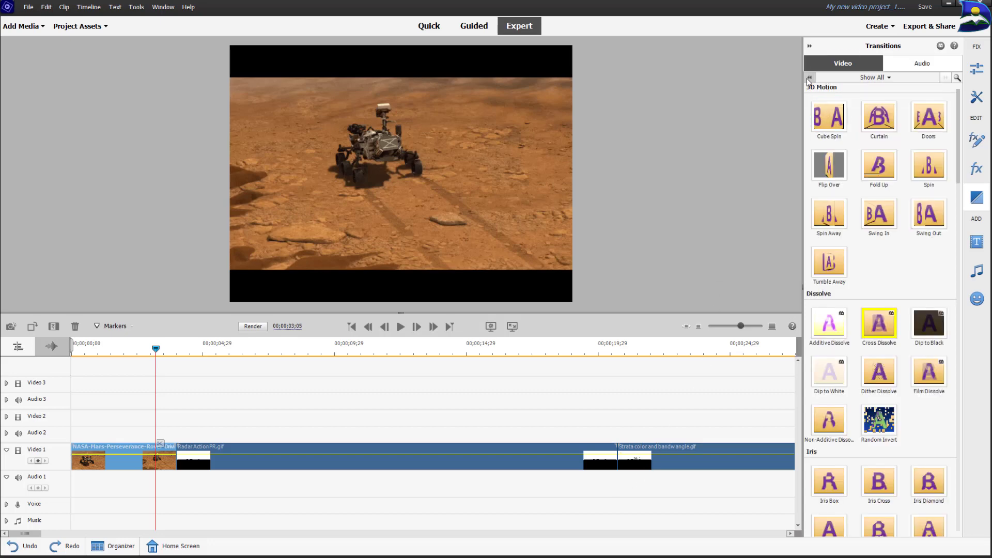
Browse the video transition categories, including Zoom, Stretch and Frequently Used, and return to Show All
left_click(883, 79)
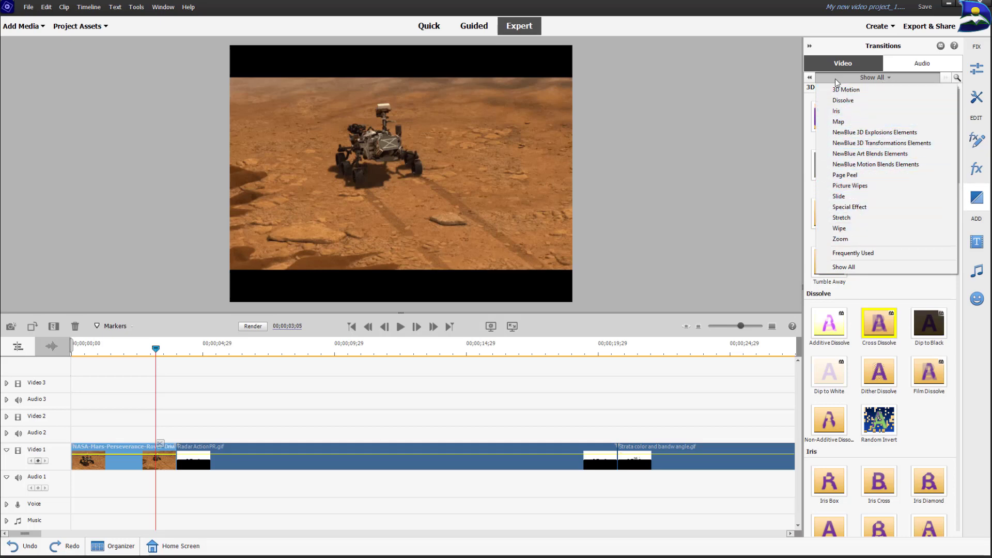
left_click(809, 80)
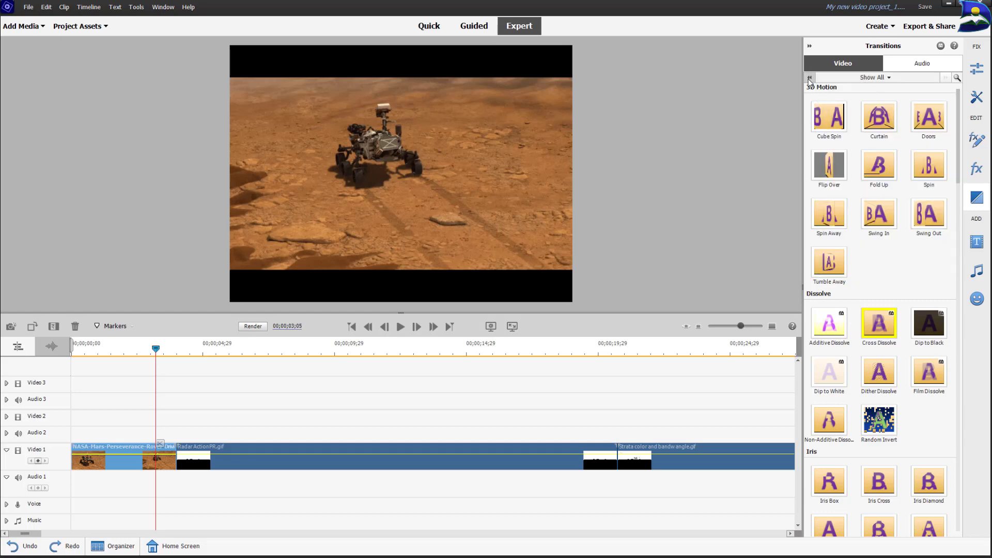
left_click(809, 78)
left_click(809, 79)
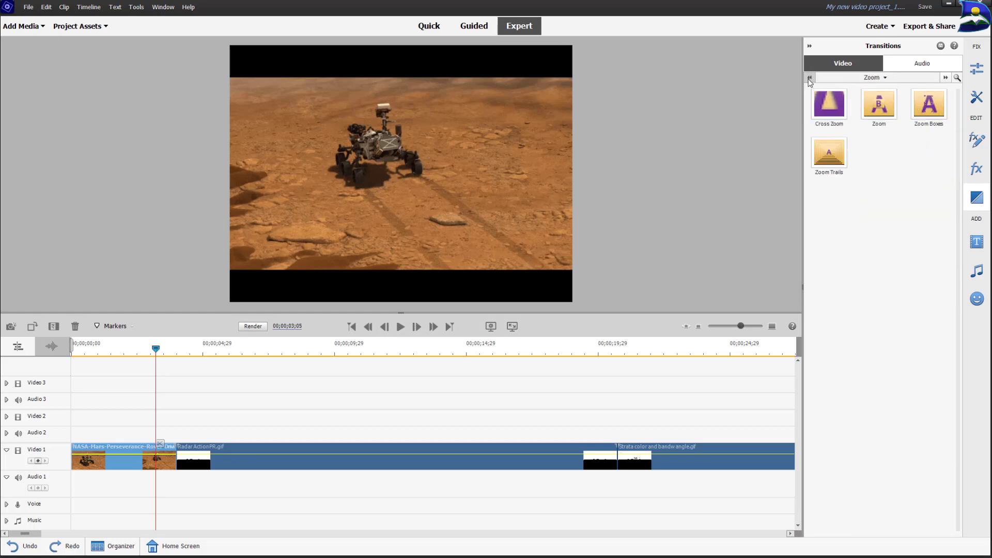
left_click(809, 78)
left_click(809, 79)
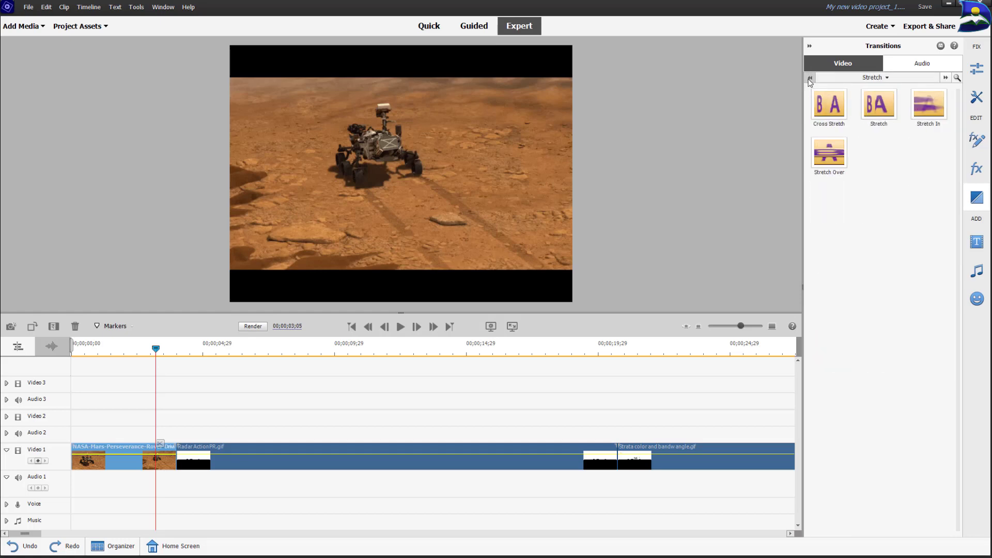
left_click(809, 79)
left_click(946, 78)
left_click(948, 78)
left_click(947, 78)
left_click(948, 78)
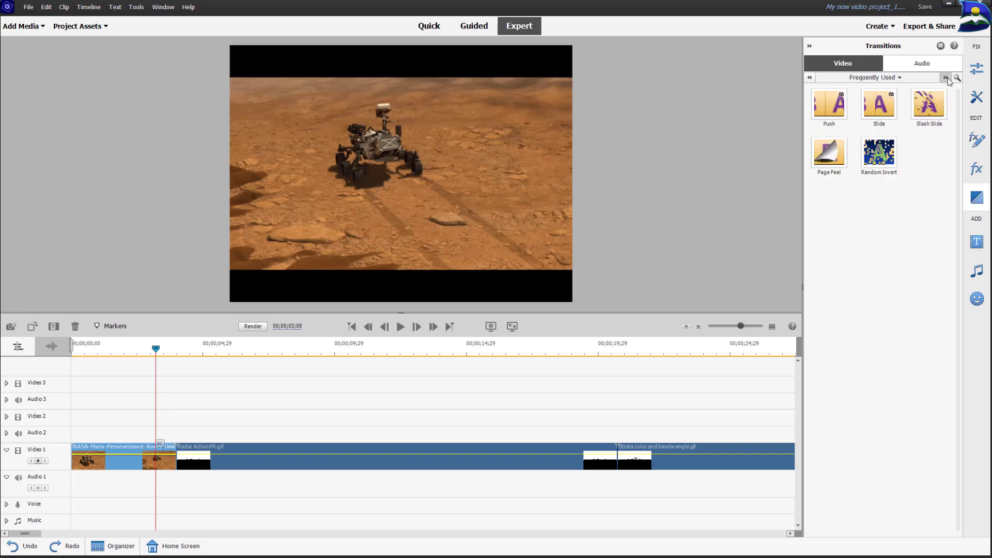
left_click(948, 78)
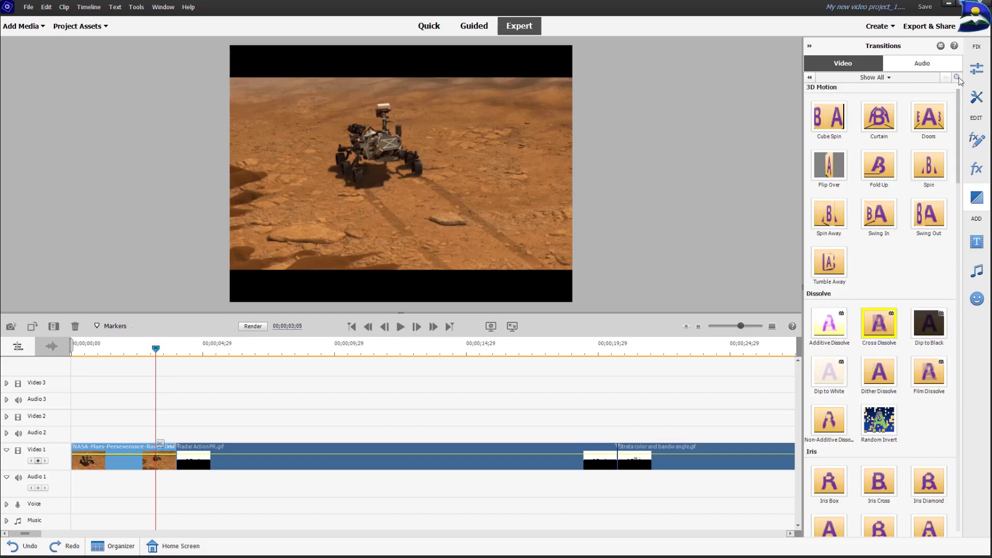
Search the video transitions for "zoom" across all categories
left_click(958, 78)
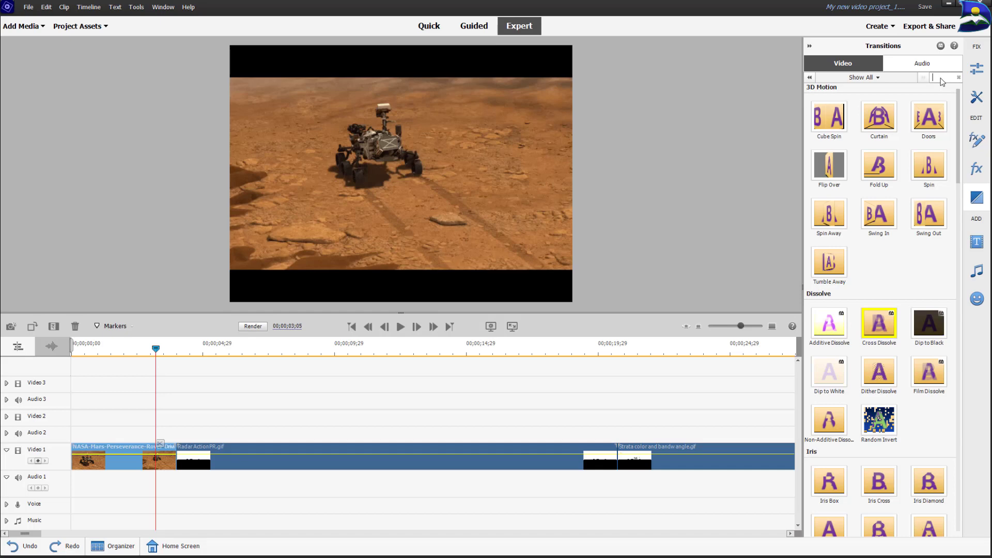
type("zoom")
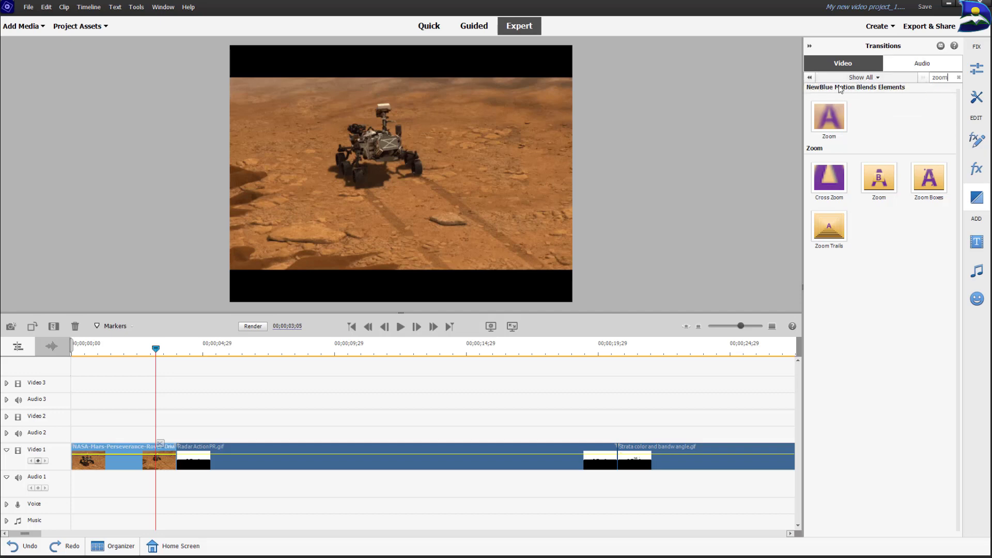
left_click(878, 80)
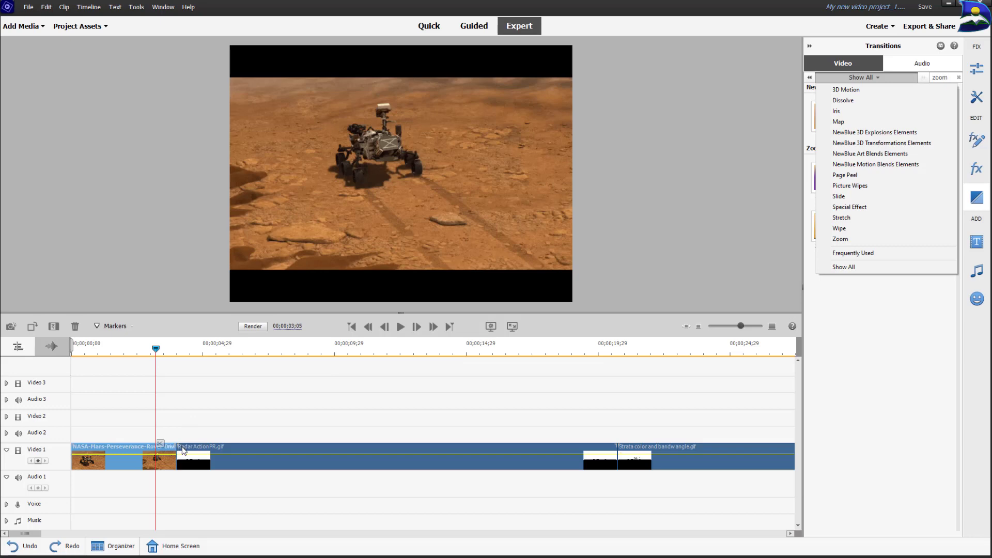
left_click(179, 451)
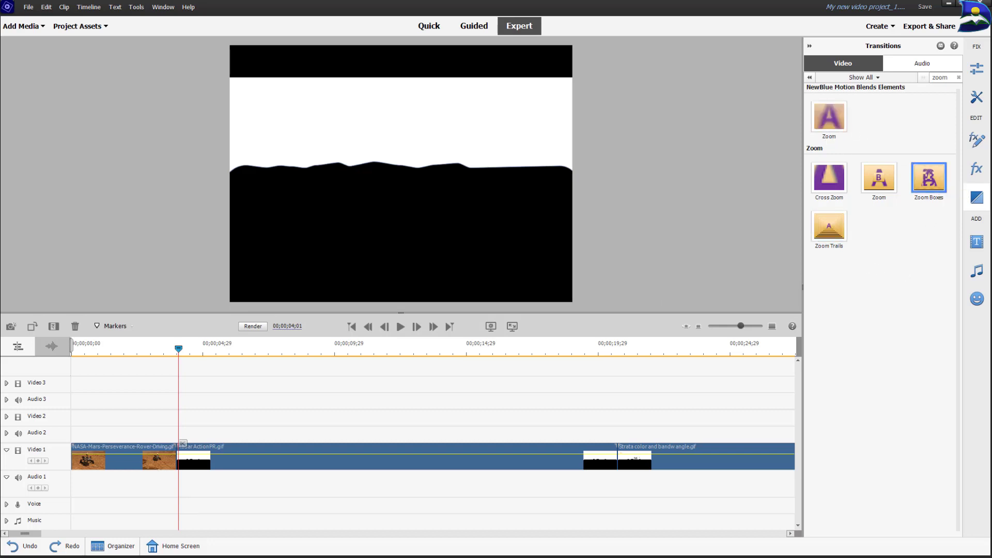
Add the NewBlue Motion Blends Zoom transition at the cut between the NASA rover clip and RadarActionPR.gif
key("ctrl+shift+z")
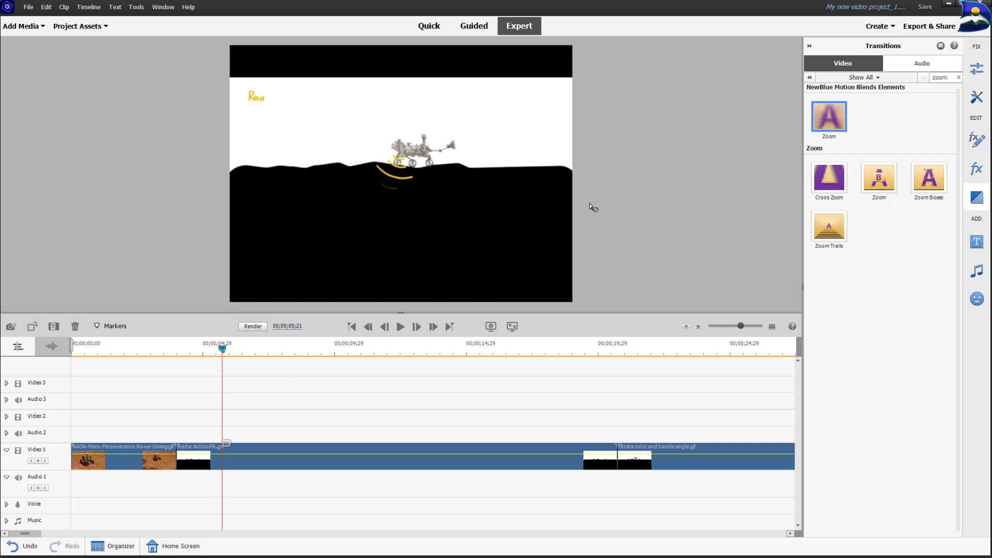
left_click_drag(370, 327, 185, 449)
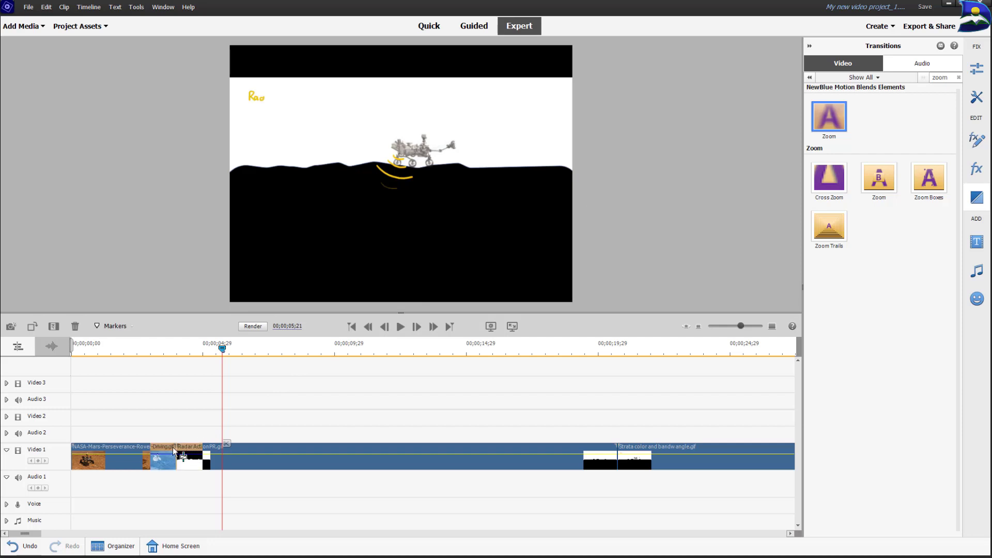
mouse_move(174, 448)
left_mouse_down()
mouse_move(187, 426)
mouse_move(185, 453)
left_mouse_up()
left_click_drag(182, 449, 185, 453)
left_click_drag(178, 449, 176, 450)
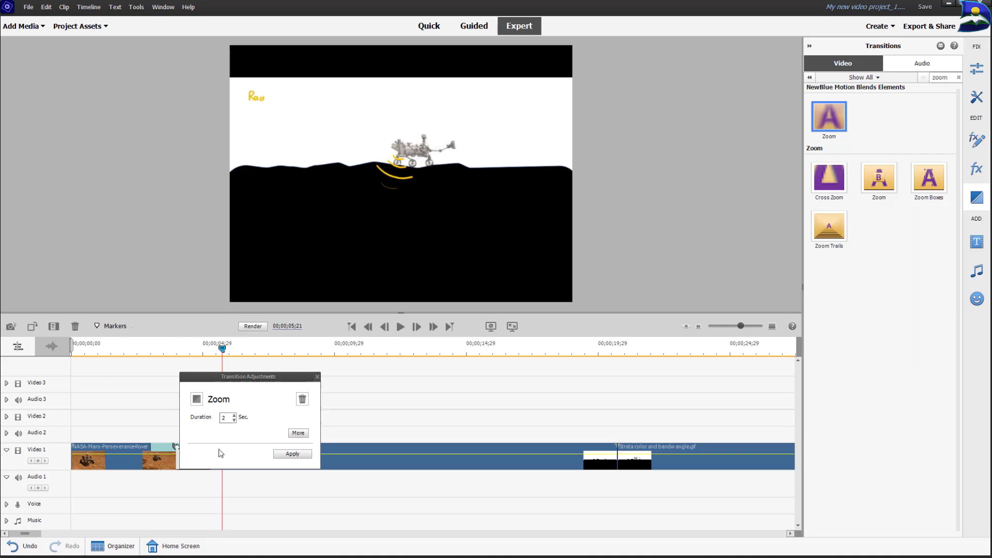
Align the Zoom transition to the left clip and apply the adjustment
left_click(297, 434)
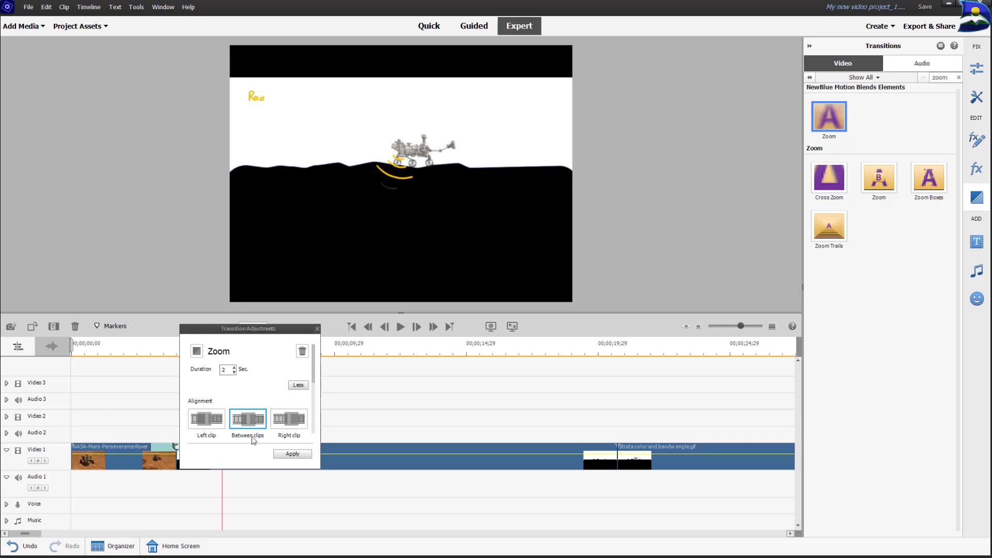
left_click(207, 421)
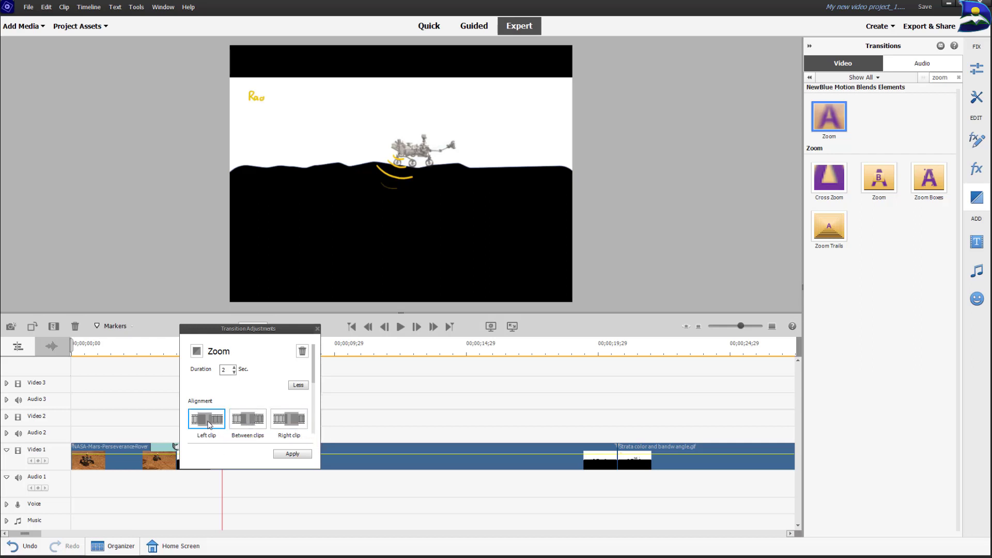
left_click(293, 454)
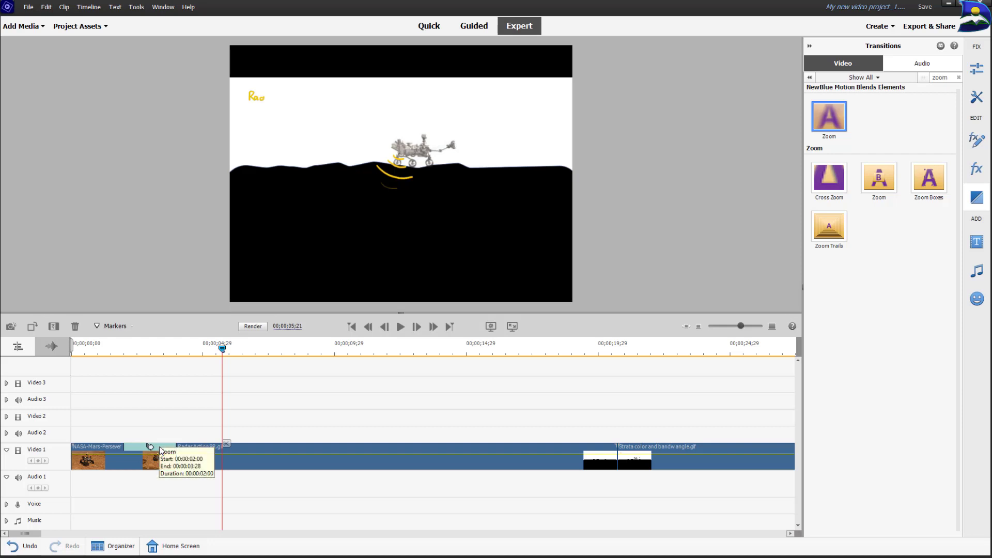
Set the Zoom transition's alignment to Between clips and apply it
double_click(161, 449)
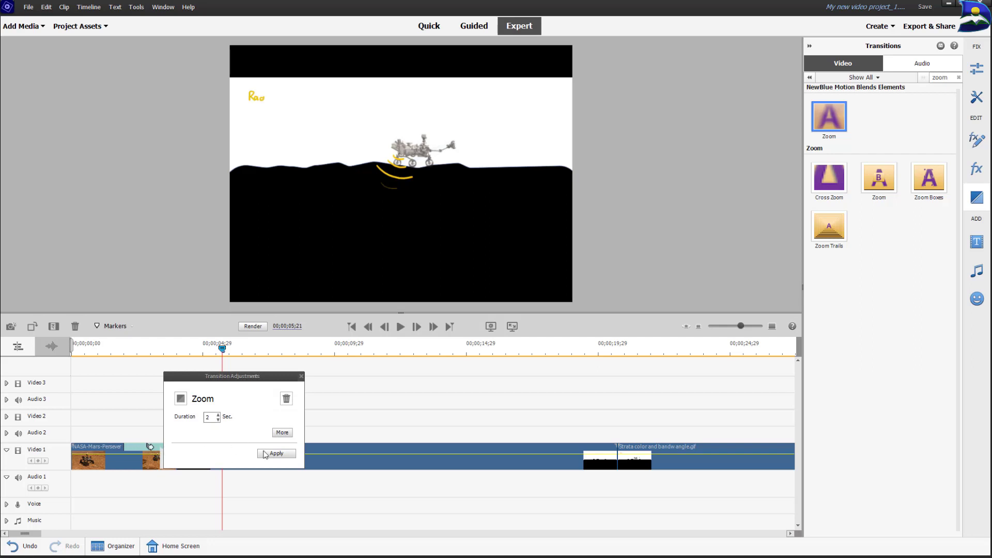
left_click(282, 433)
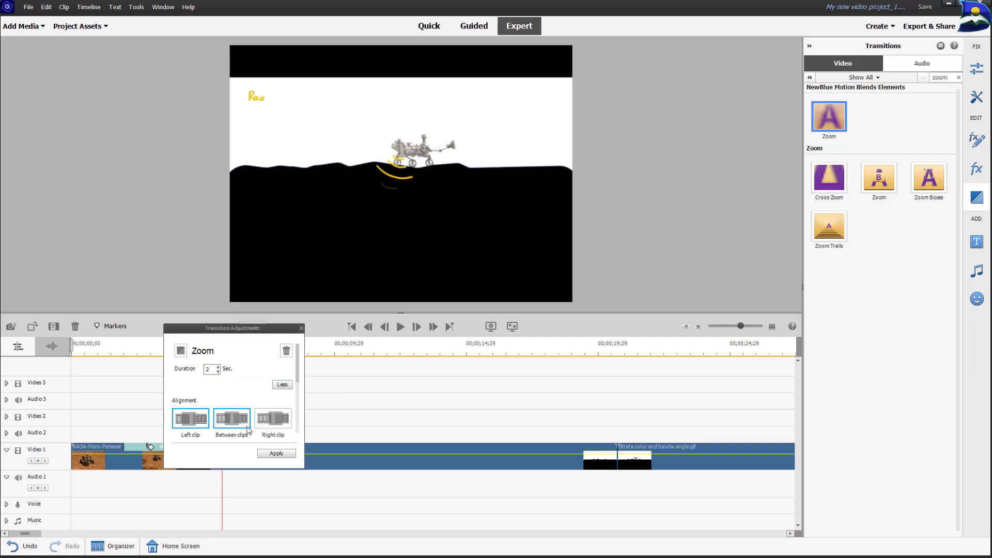
left_click(231, 424)
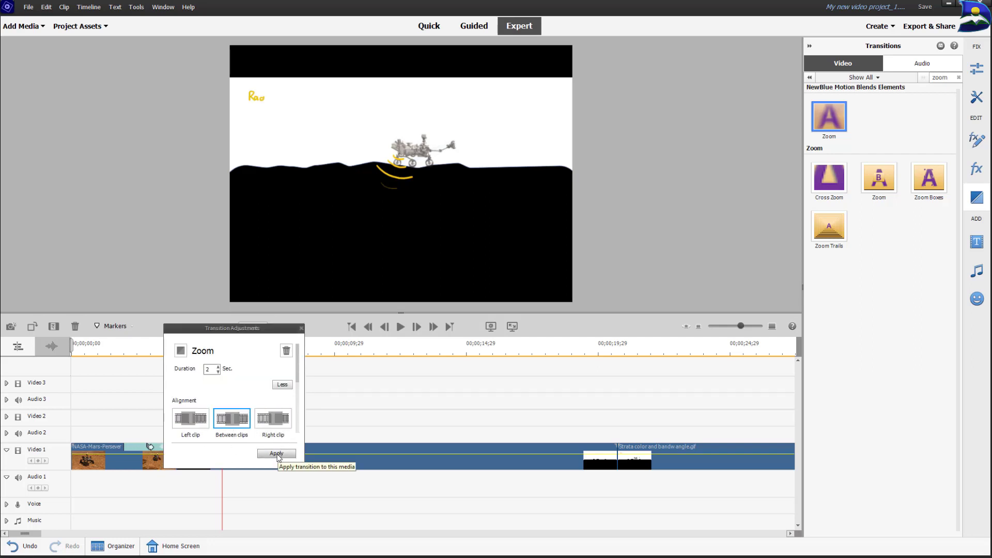
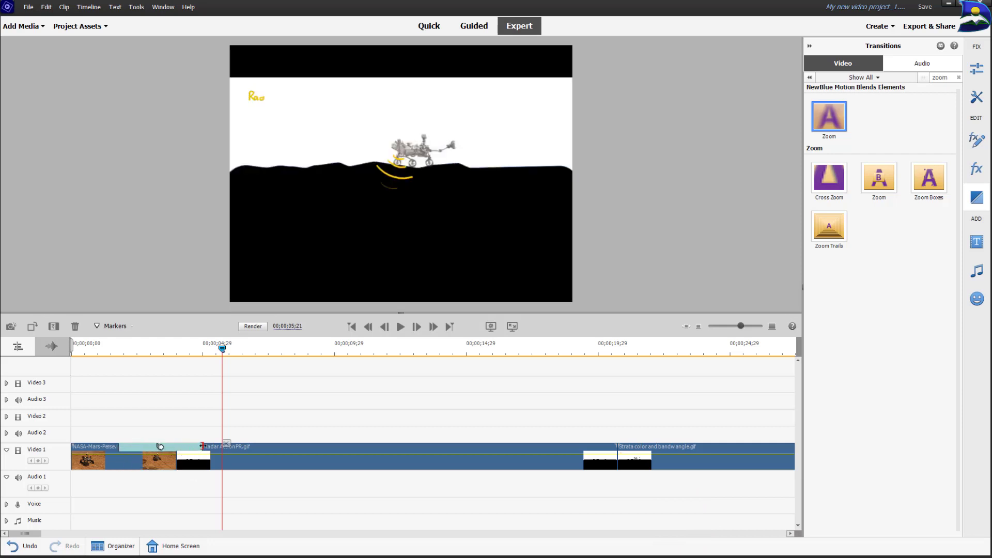
Extend the end of the Zoom transition to around the playhead in RadarActionPR.gif and scrub through the result
left_click_drag(202, 446, 223, 447)
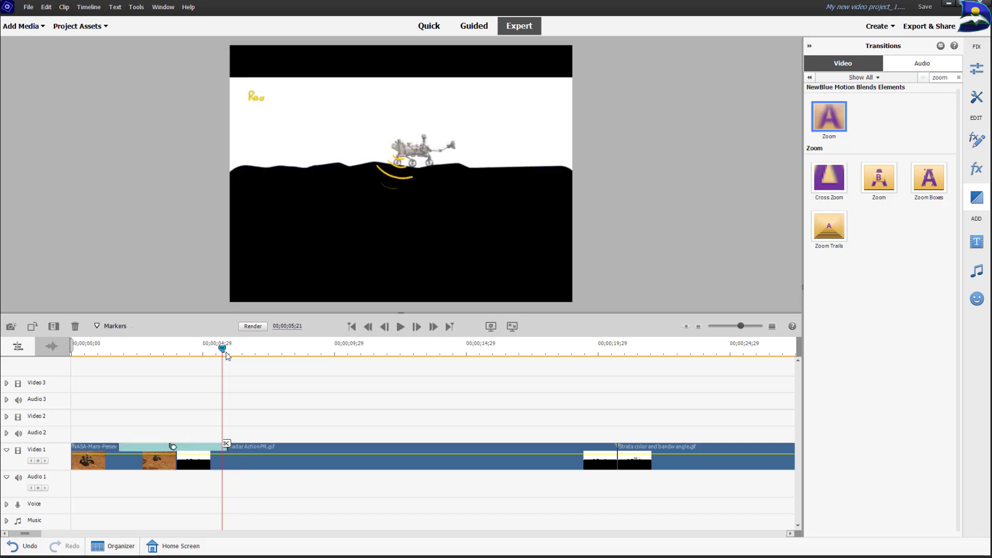
left_click_drag(223, 349, 279, 379)
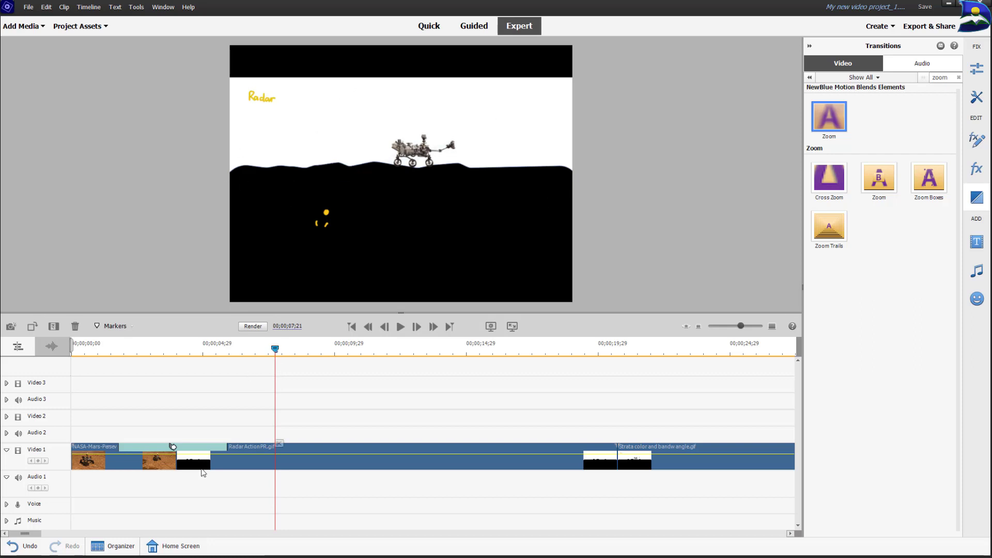
left_click_drag(275, 352, 187, 353)
Set the Zoom transition's duration to 2 seconds, apply it, and reopen its adjustments
double_click(205, 451)
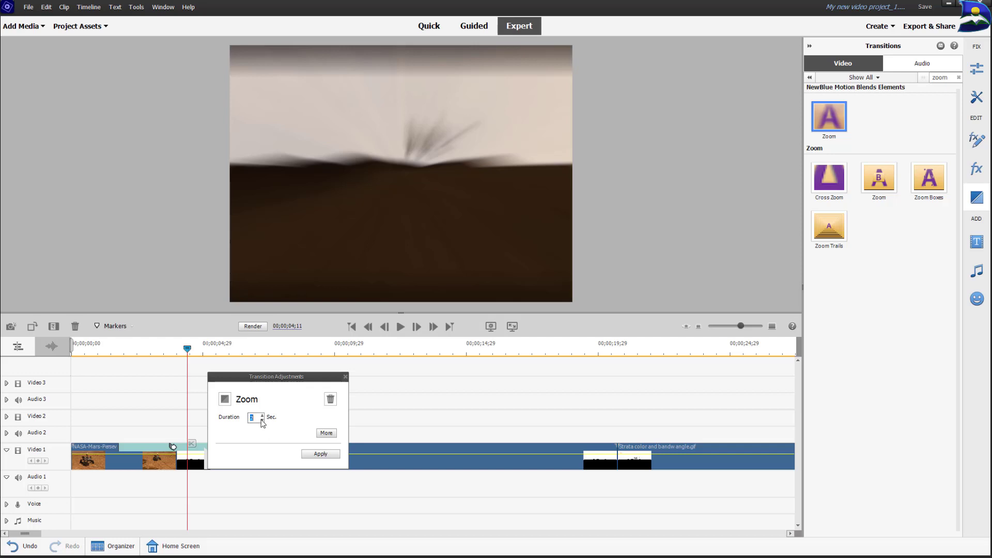
left_click(319, 454)
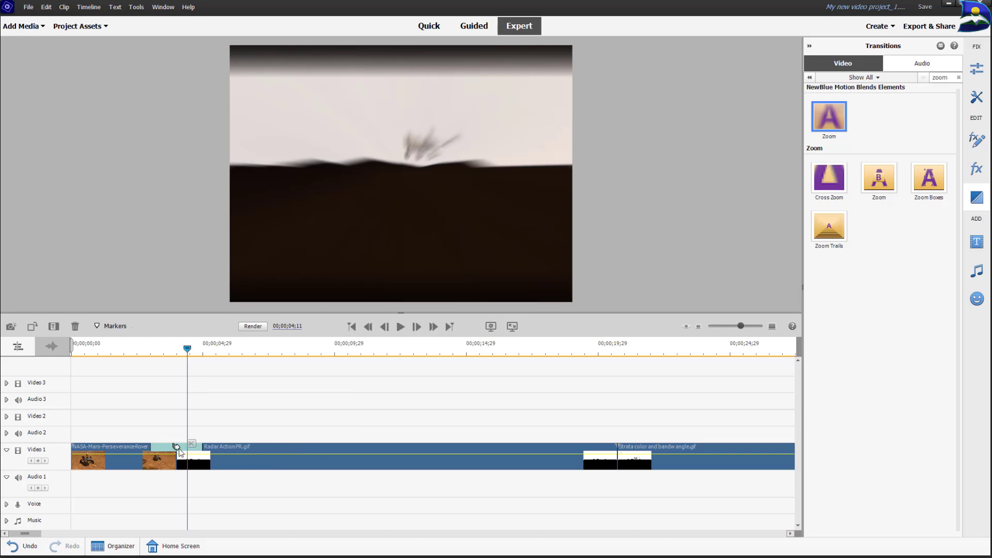
double_click(176, 447)
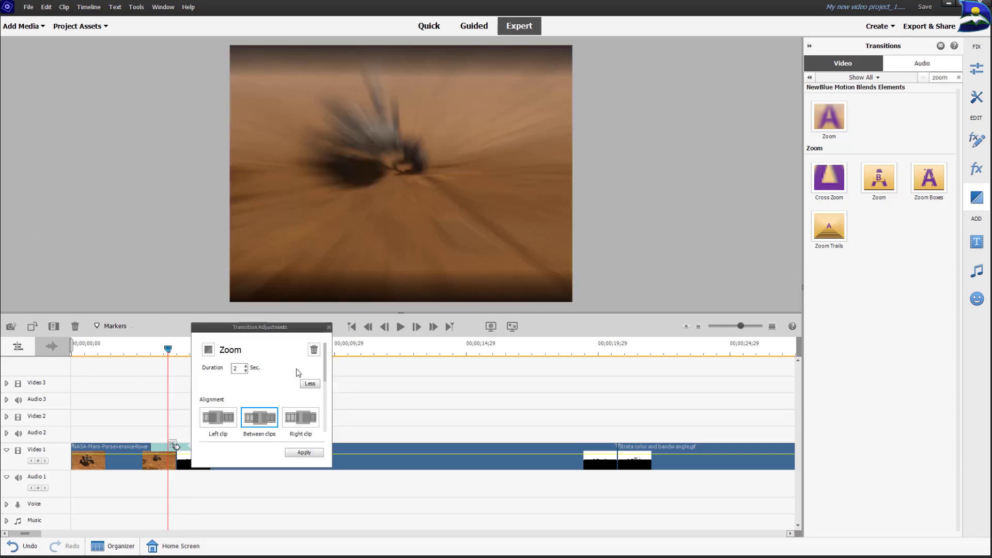
Play and stop the thumbnail preview of the Zoom transition, and view its start and end point settings
scroll(289, 368, "down", 2)
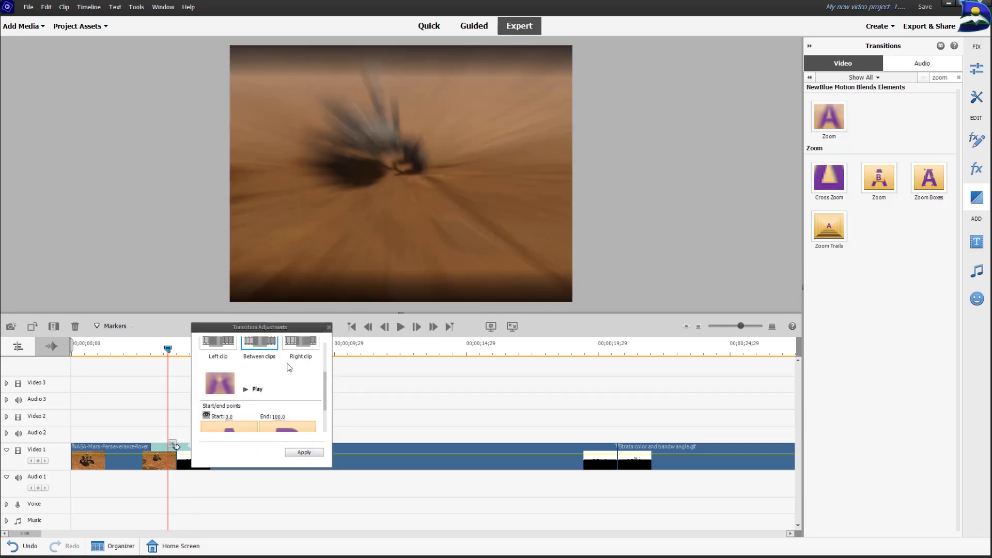
left_click(244, 390)
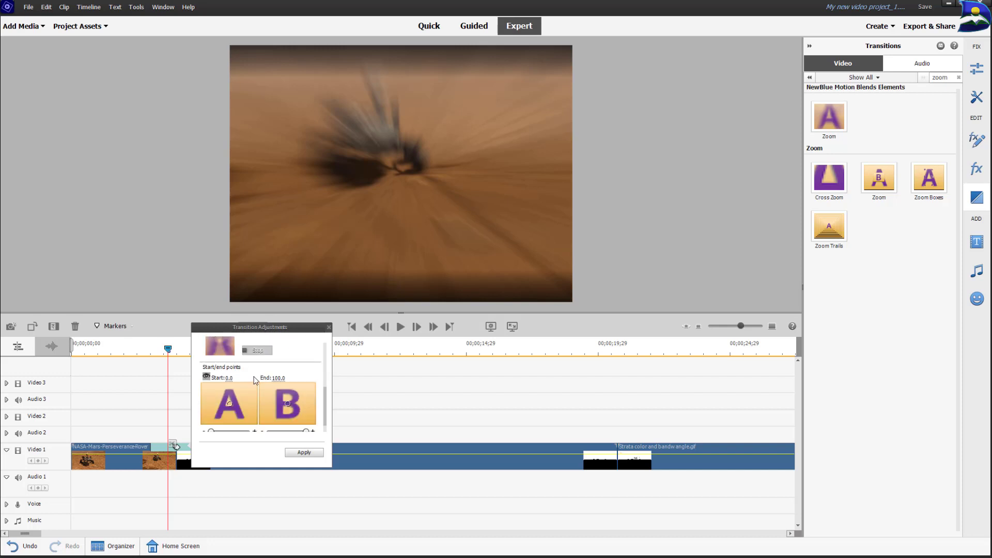
scroll(254, 379, "down", 1)
left_click(248, 351)
scroll(262, 389, "down", 1)
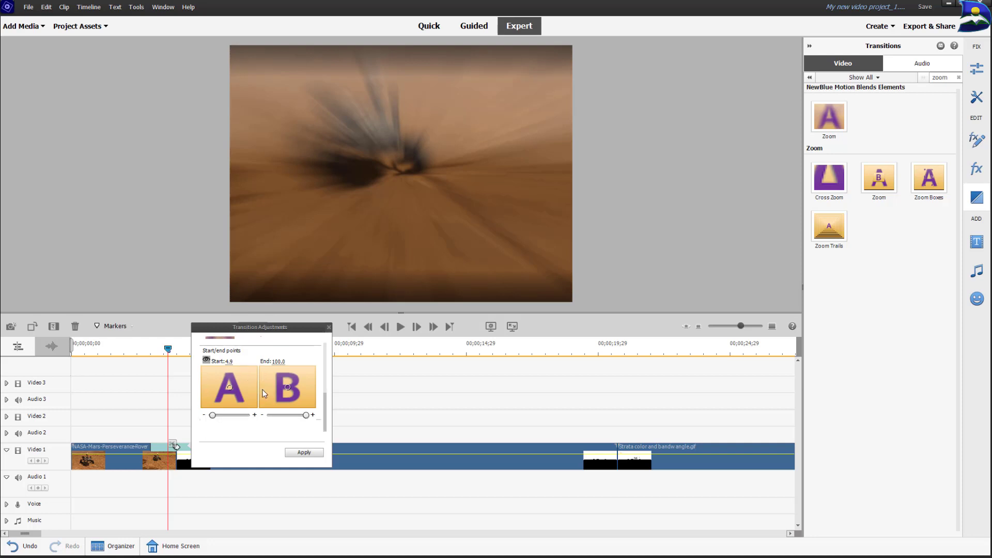
Raise the Zoom transition's start point to 50.7 and scrub back toward the beginning of the transition
left_click_drag(228, 363, 231, 363)
left_click_drag(213, 415, 215, 414)
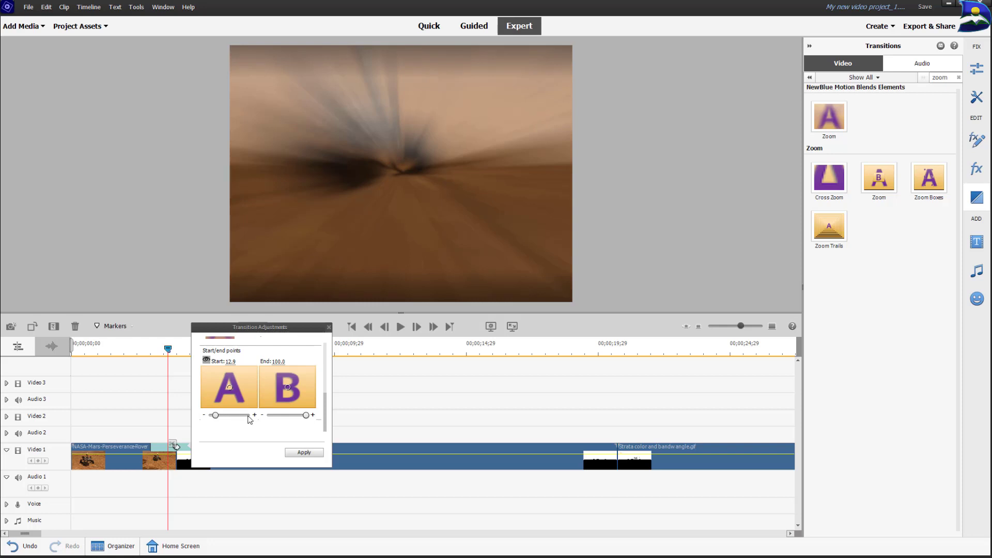
left_click_drag(225, 363, 246, 364)
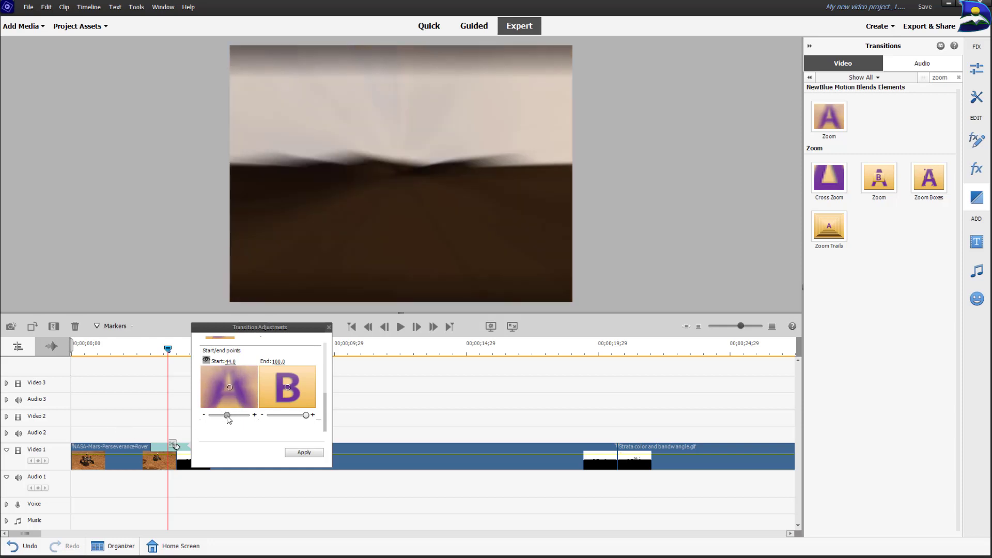
mouse_move(228, 417)
left_mouse_down()
mouse_move(238, 418)
mouse_move(227, 420)
left_mouse_up()
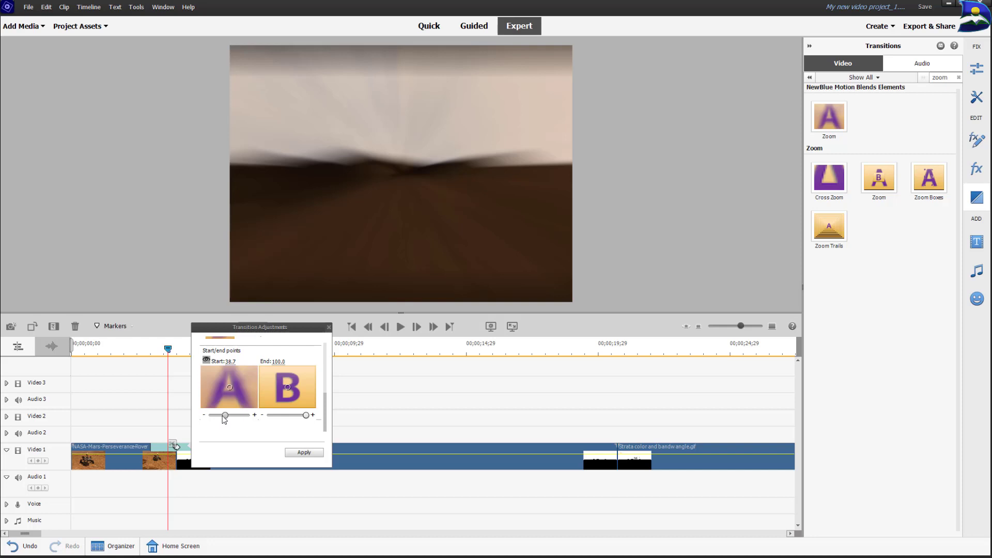
left_click_drag(225, 417, 230, 418)
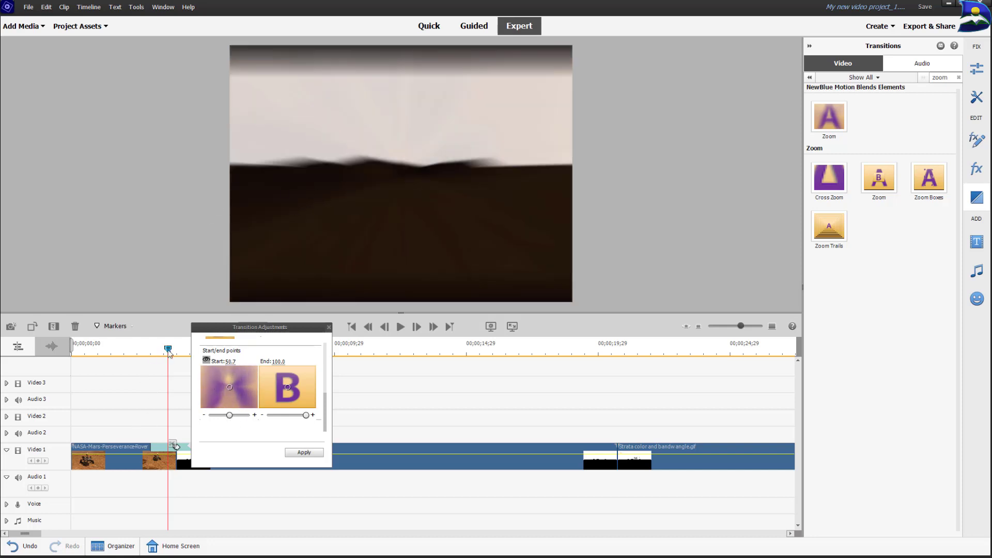
mouse_move(169, 353)
left_mouse_down()
mouse_move(146, 353)
mouse_move(163, 356)
left_mouse_up()
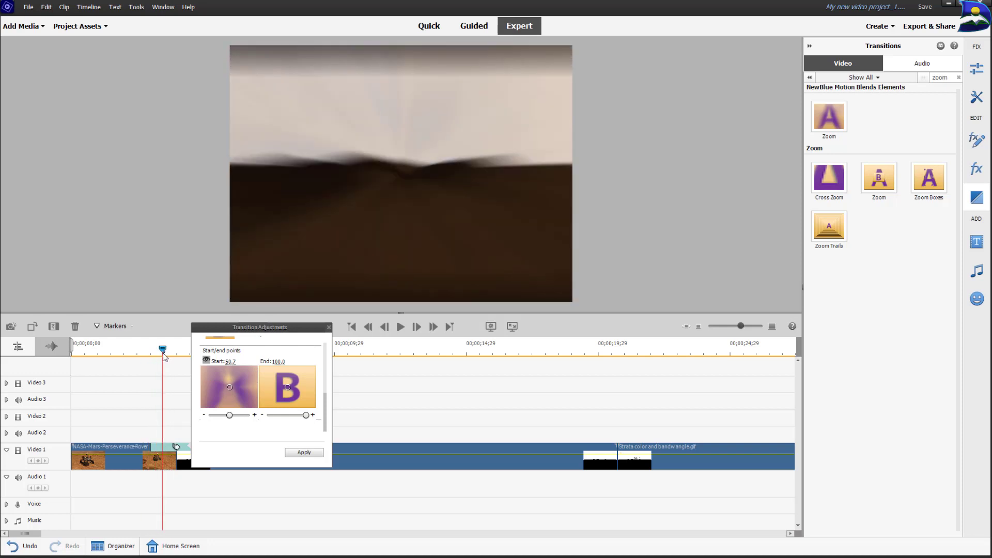
mouse_move(164, 450)
Reset the Zoom transition's start point to 0.0 and try end points of 44.0 and 78.7, scrubbing through the transition between them
left_click_drag(230, 416, 211, 417)
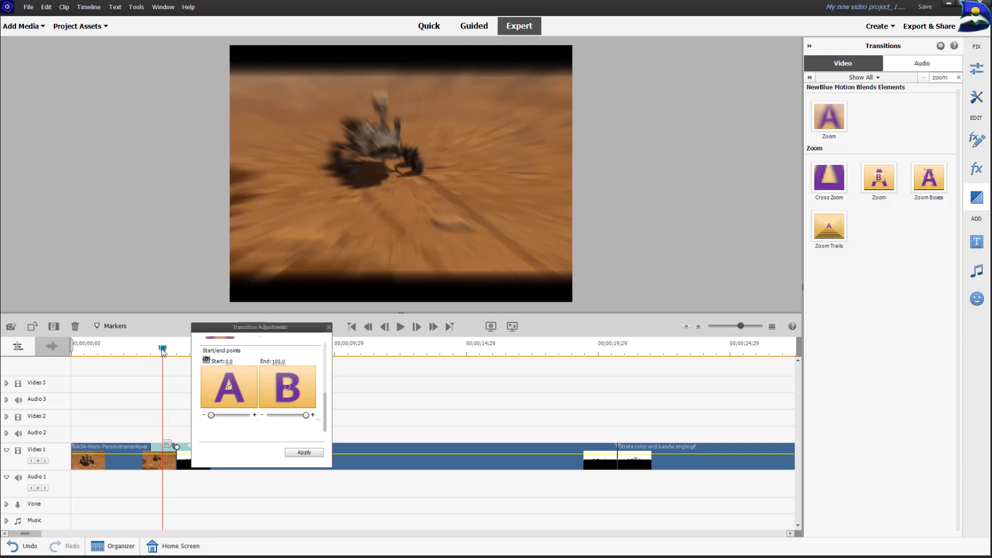
left_click_drag(162, 352, 166, 355)
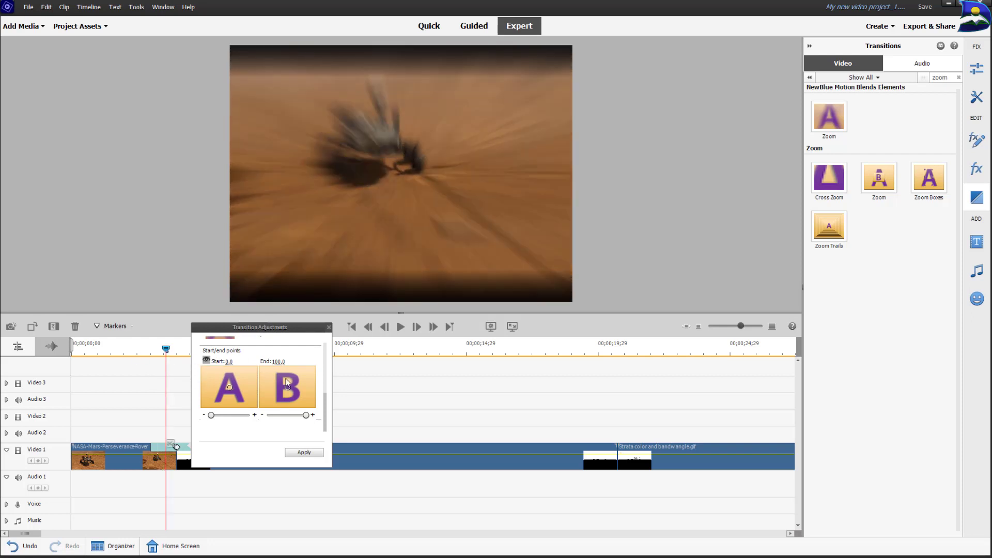
left_click_drag(306, 415, 286, 422)
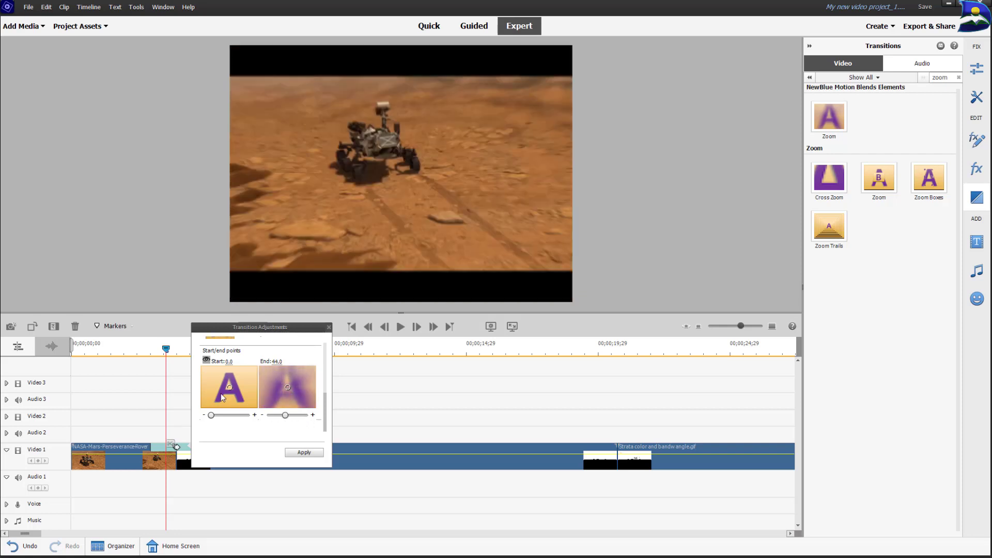
left_click(168, 351)
left_click_drag(171, 354, 188, 361)
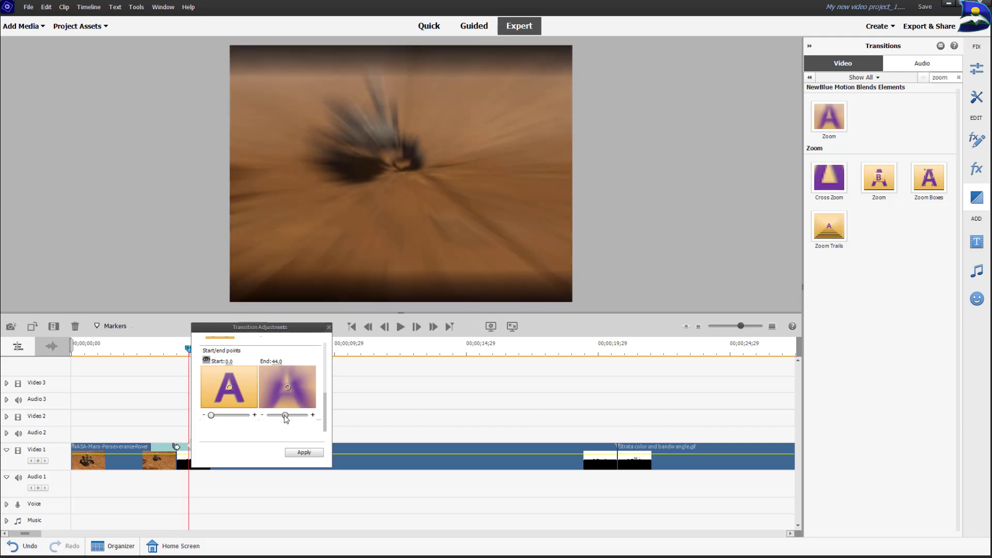
left_click_drag(285, 415, 300, 419)
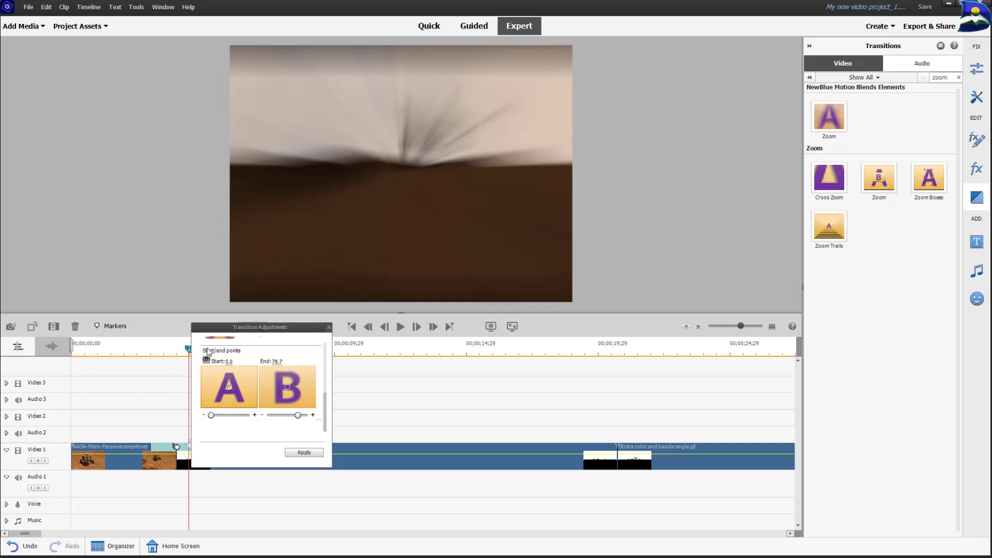
Delete the Zoom transition between the rover and radar clips
scroll(265, 364, "up", 2)
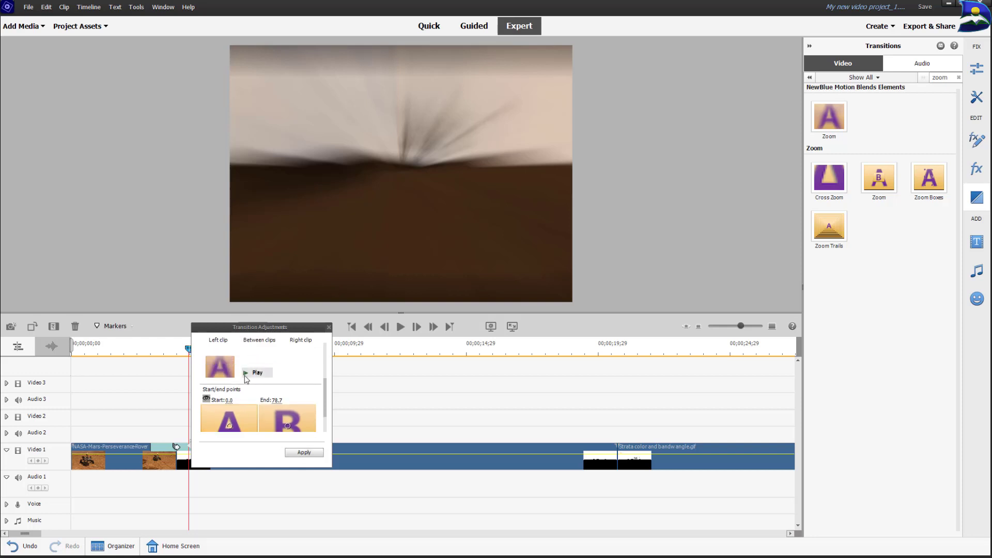
scroll(247, 377, "up", 2)
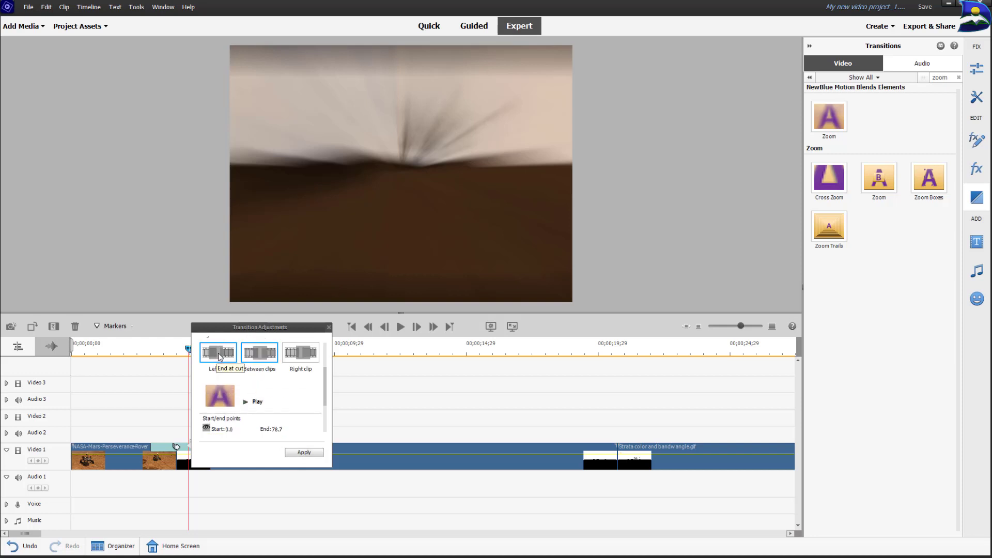
scroll(285, 398, "up", 2)
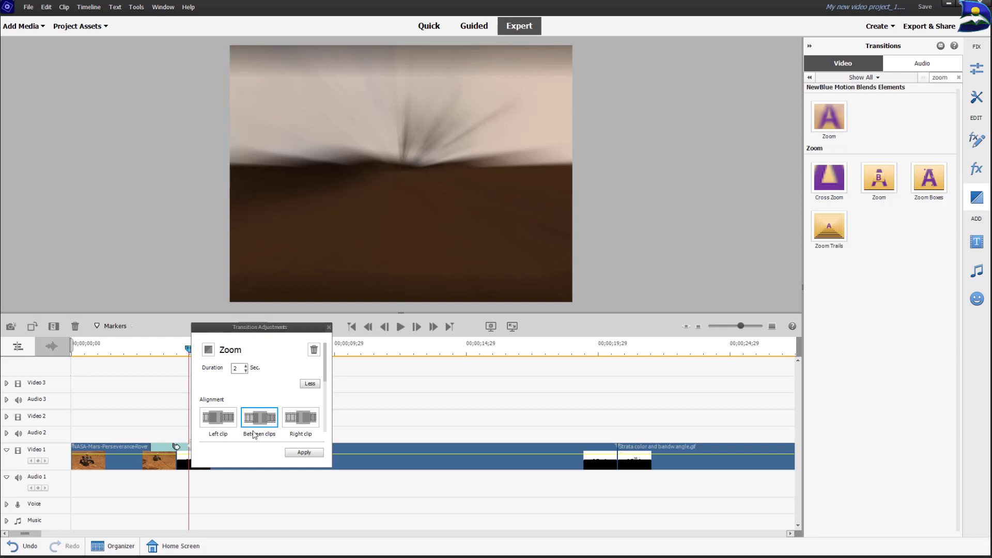
left_click(314, 351)
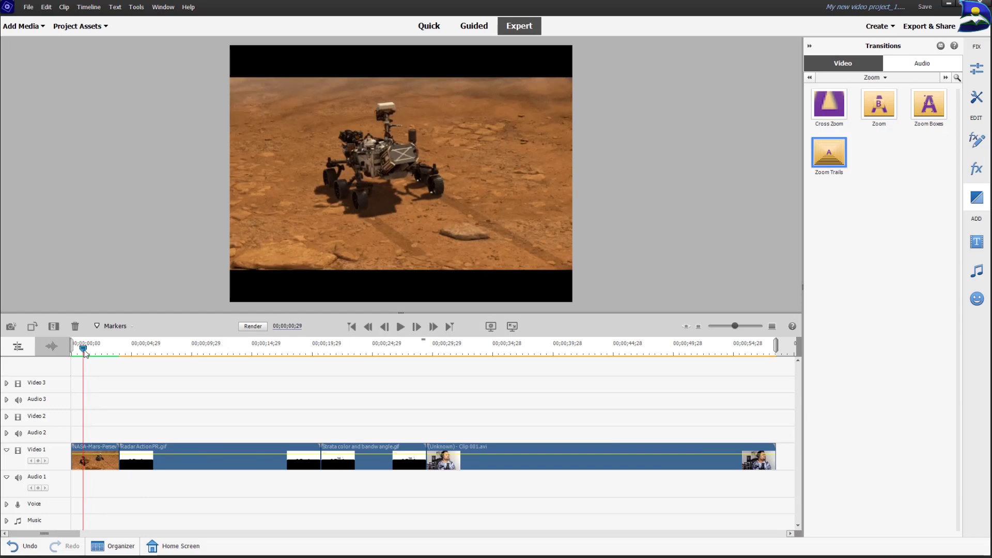
Scrub a little through the opening rover clip and show only the Frequently Used video transitions
left_click_drag(84, 352, 92, 380)
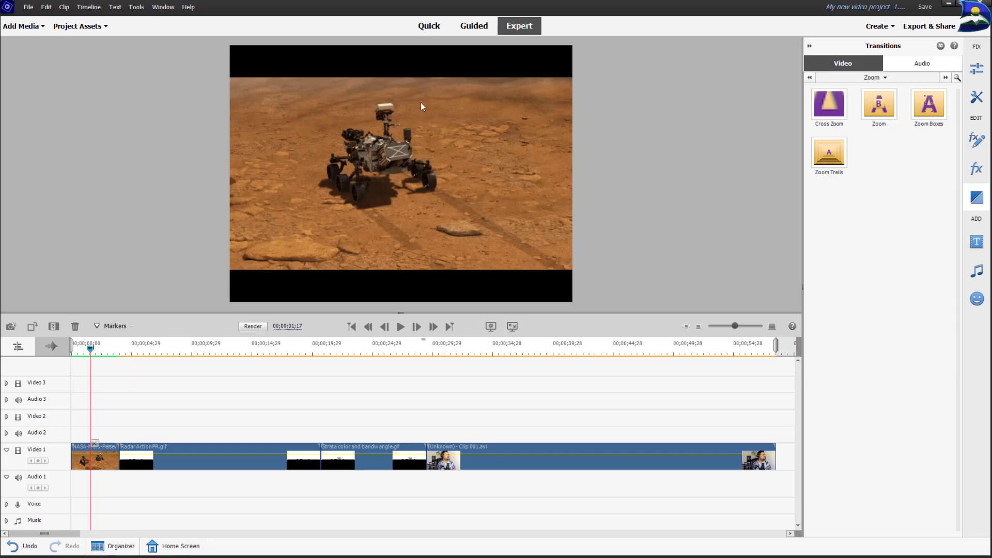
left_click(881, 78)
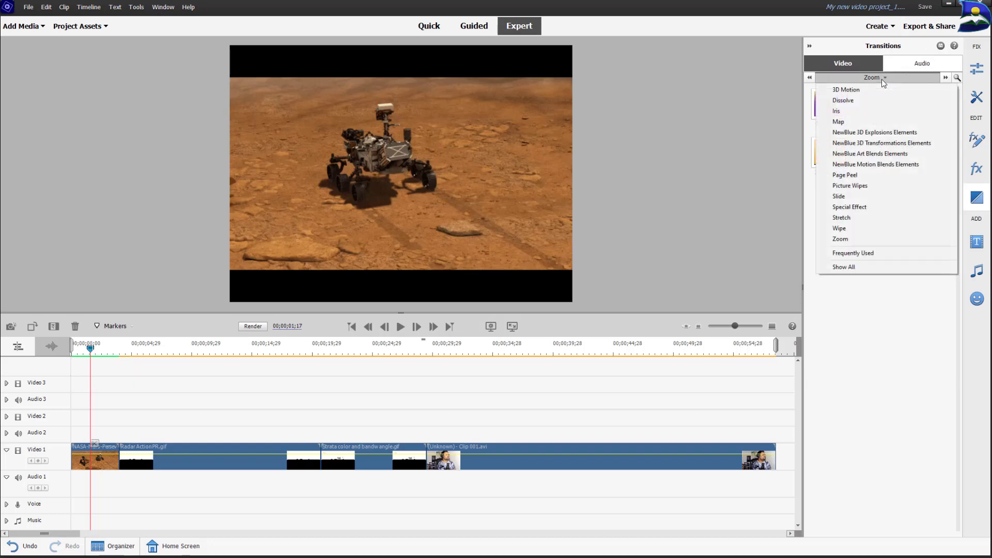
left_click(859, 255)
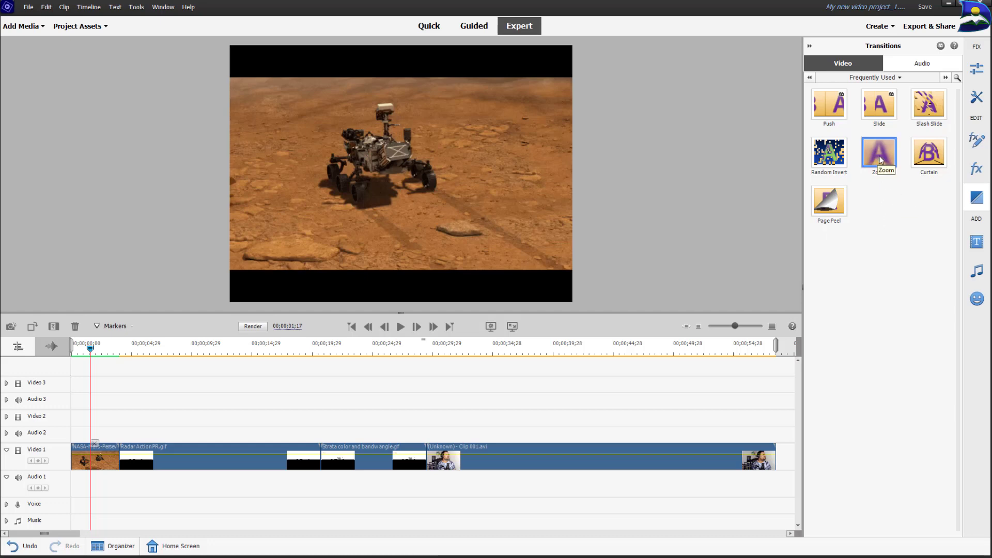
left_click(899, 78)
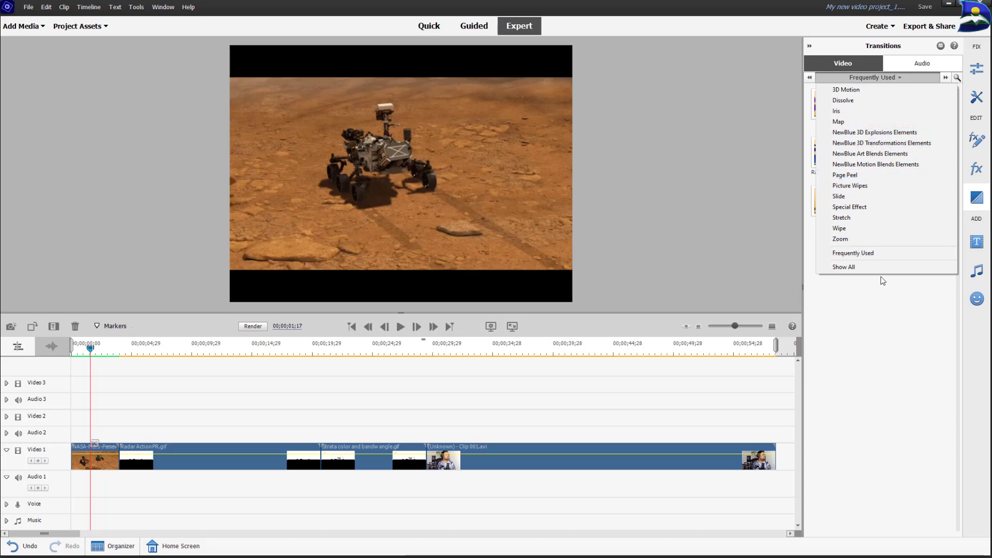
left_click(886, 302)
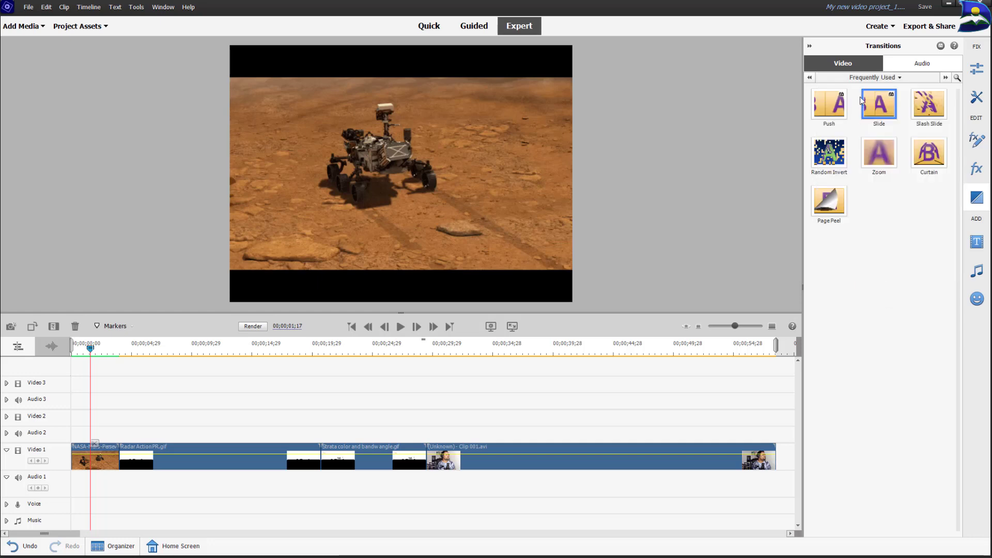
Add the Zoom transition between the rover clip and RadarActionPR.gif, applying its default settings
left_click(878, 153)
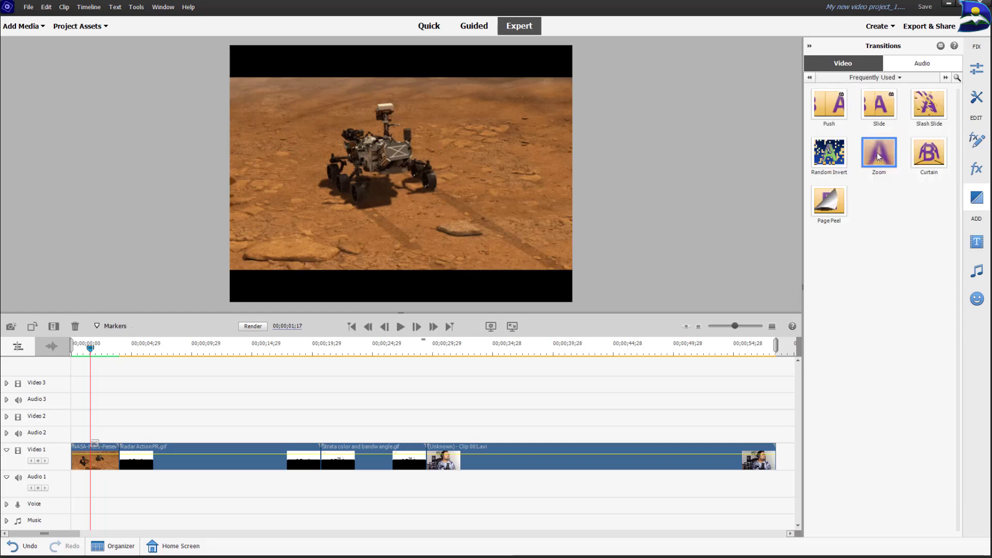
left_click_drag(233, 420, 120, 455)
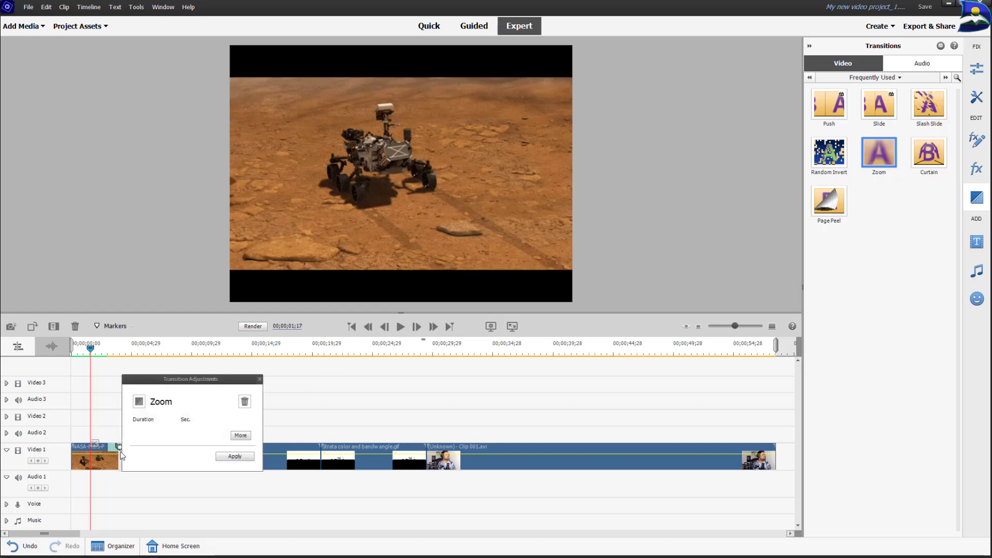
left_click(238, 457)
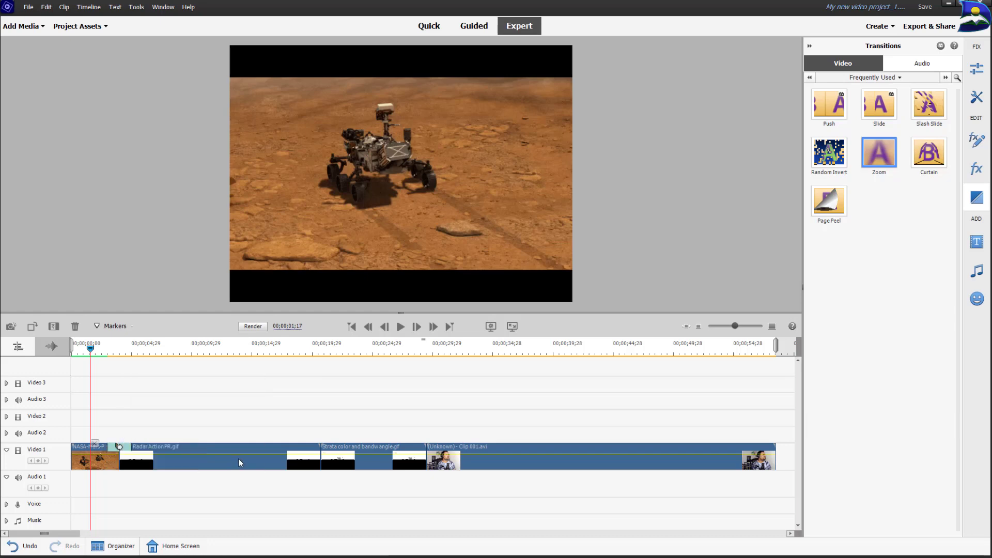
Scrub the timeline through the Zoom transition and across the cut between RadarActionPR.gif and the Strata clip
left_click(79, 351)
left_click_drag(81, 353, 298, 368)
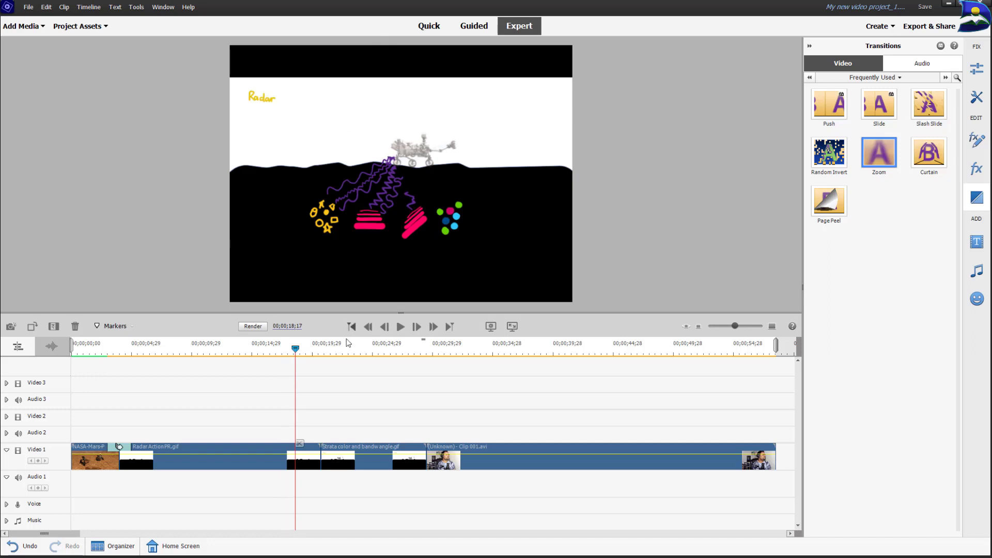
left_click_drag(296, 352, 339, 359)
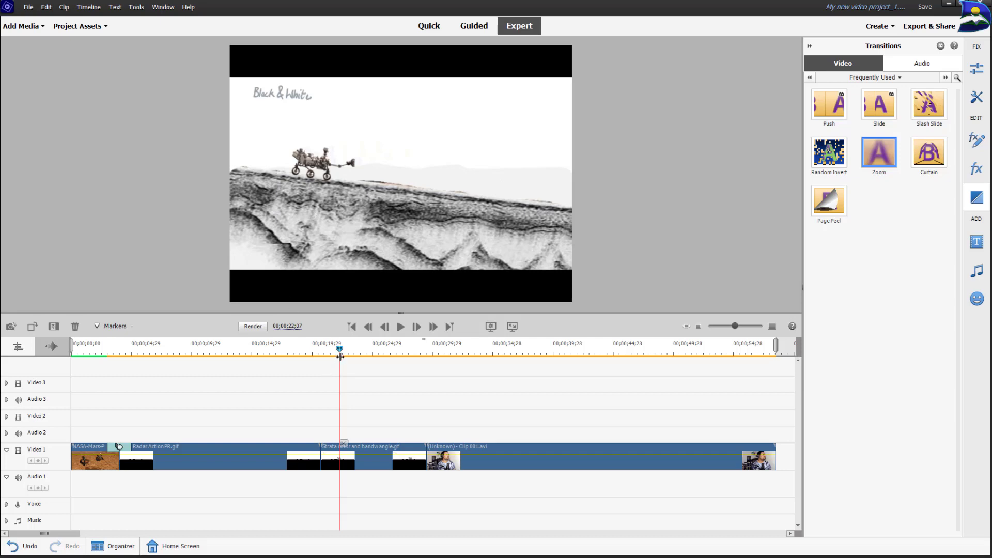
left_click_drag(341, 350, 309, 354)
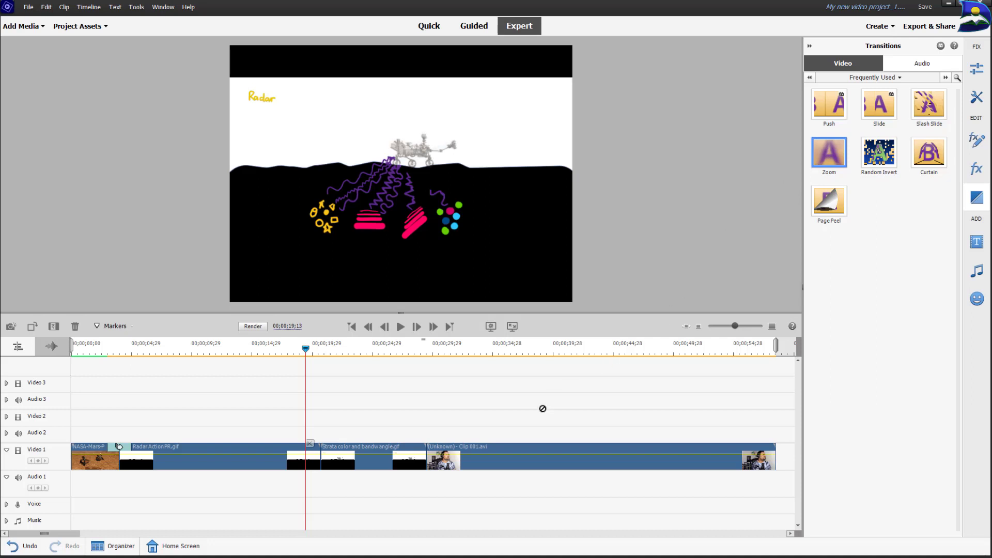
Add a Random Invert transition between RadarActionPR.gif and the Strata clip, aligned to the right clip
left_click(877, 153)
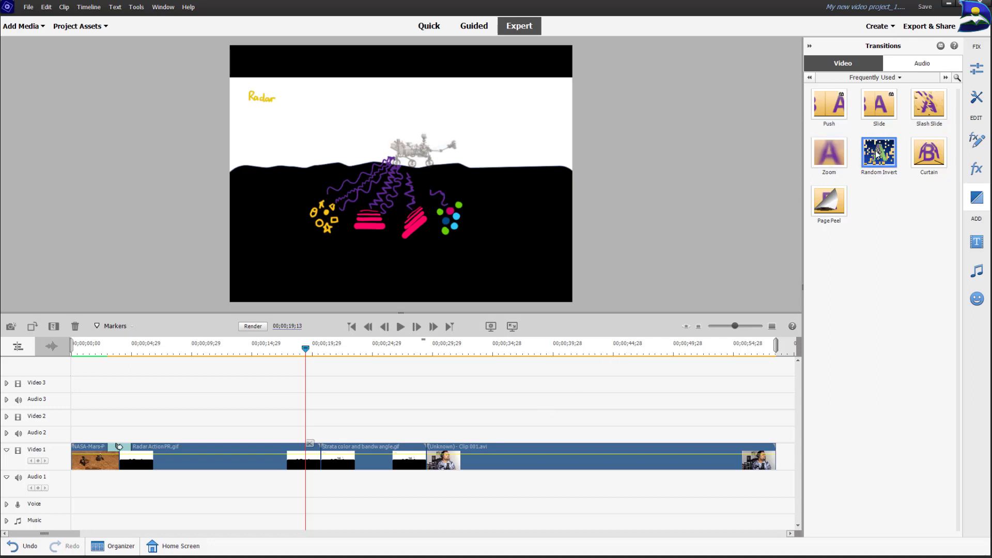
left_click_drag(877, 154, 324, 447)
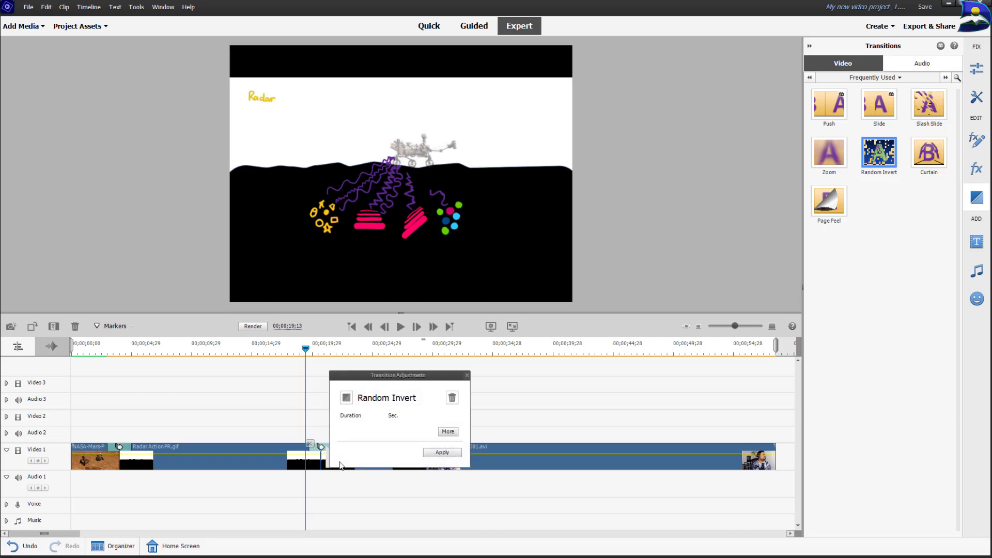
left_click(448, 432)
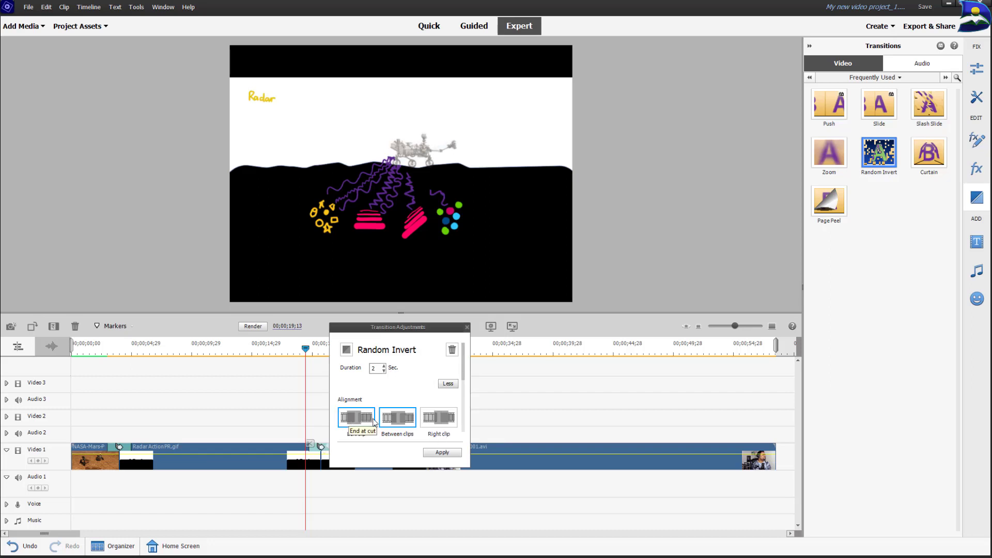
left_click(439, 418)
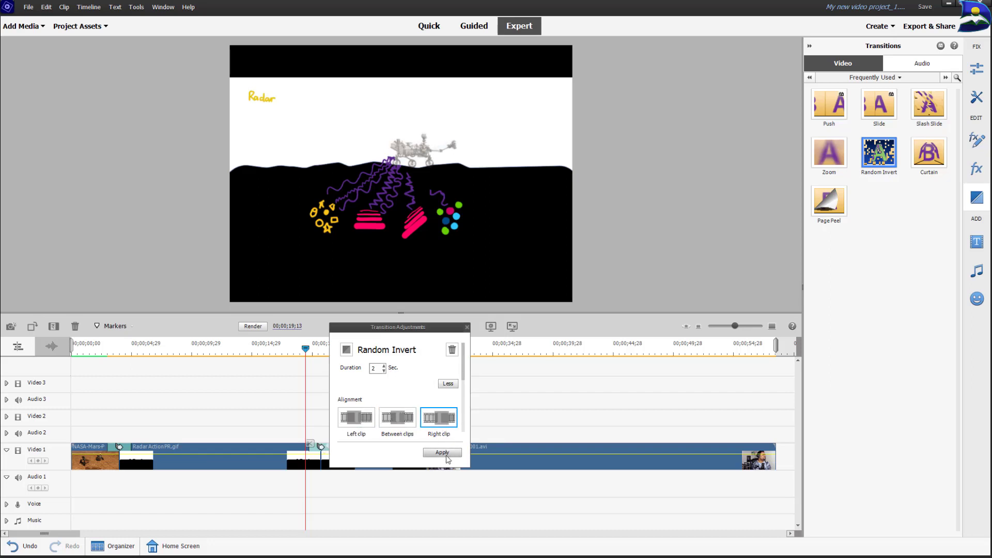
left_click(448, 457)
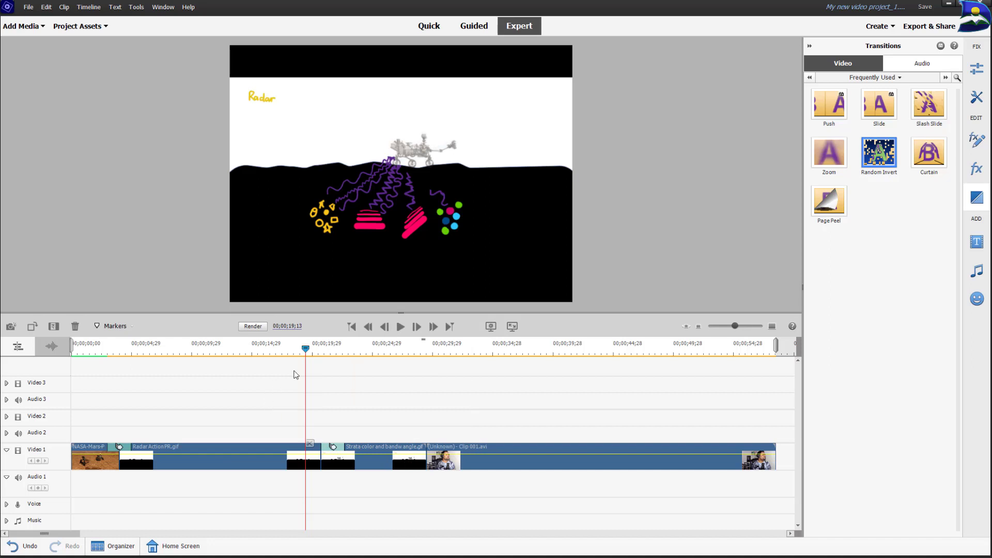
Scrub through the Random Invert transition and on to about 00;00;28;13, near the end of the Strata clip
left_click_drag(307, 354, 411, 371)
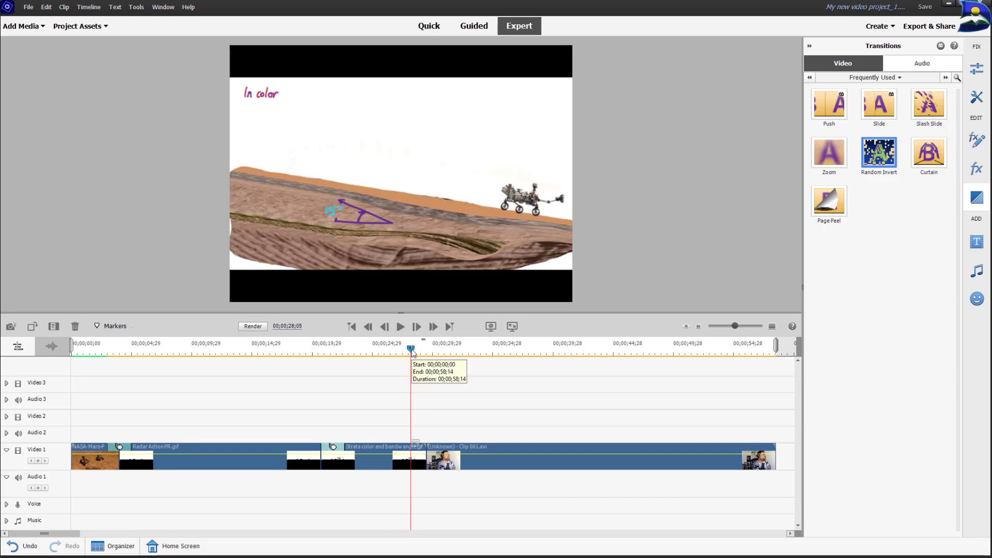
mouse_move(411, 353)
left_mouse_down()
mouse_move(436, 352)
mouse_move(417, 353)
left_mouse_up()
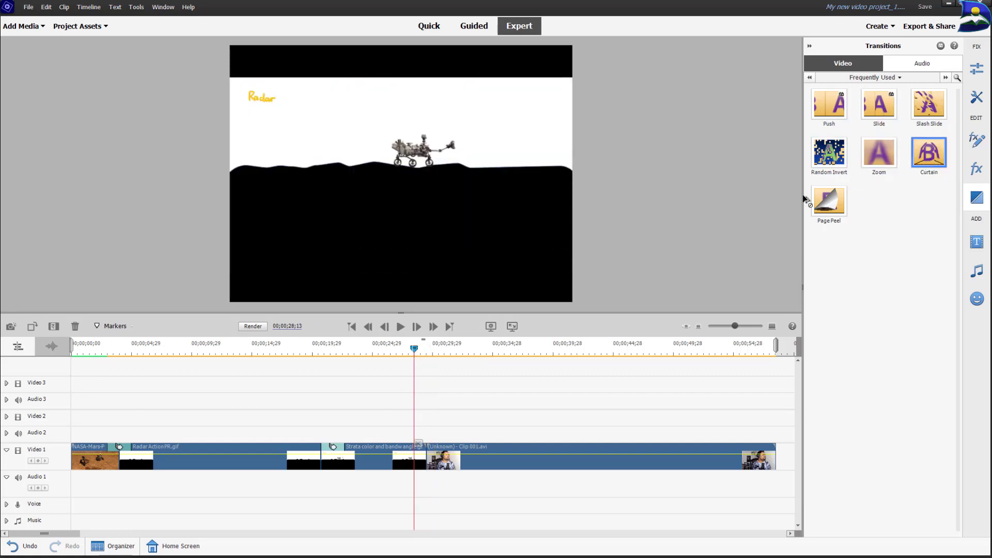
Add a Curtain transition with default settings between the Strata clip and Clip 001.avi, and scrub through it to about 00;00;31;23
left_click_drag(476, 429, 425, 457)
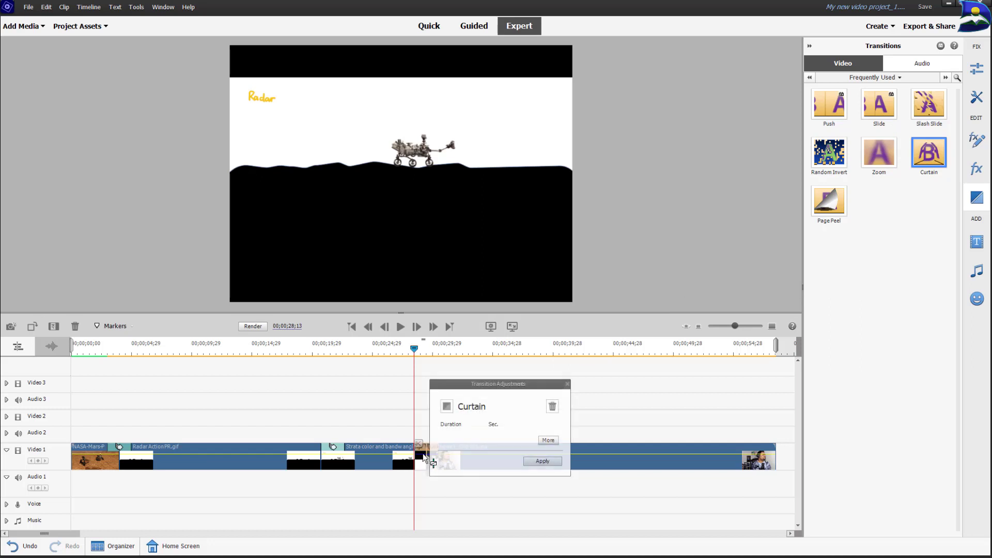
left_click(541, 461)
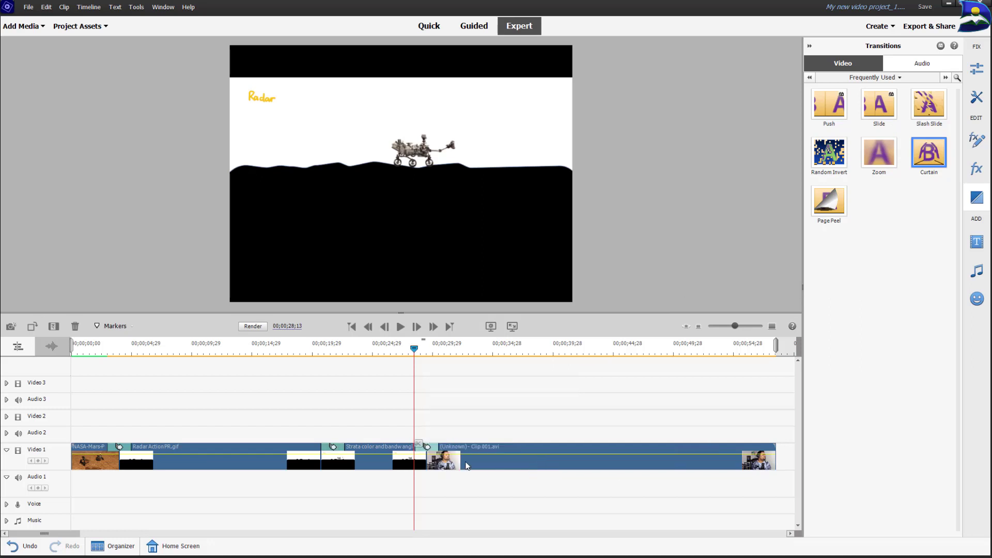
left_click_drag(414, 349, 454, 354)
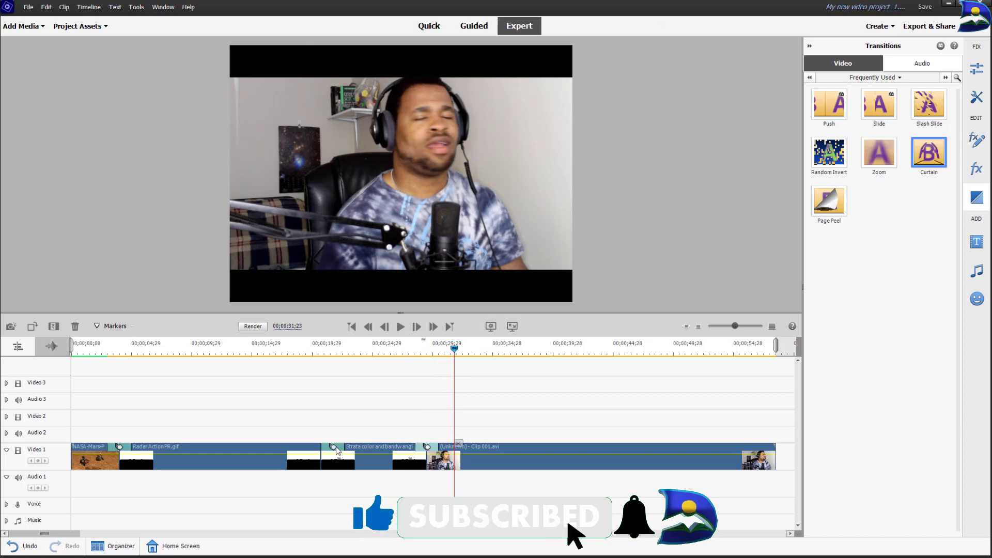
Return to the Random Invert transition between RadarActionPR.gif and the Strata clip and delete it
left_click(322, 349)
left_click_drag(321, 349, 329, 349)
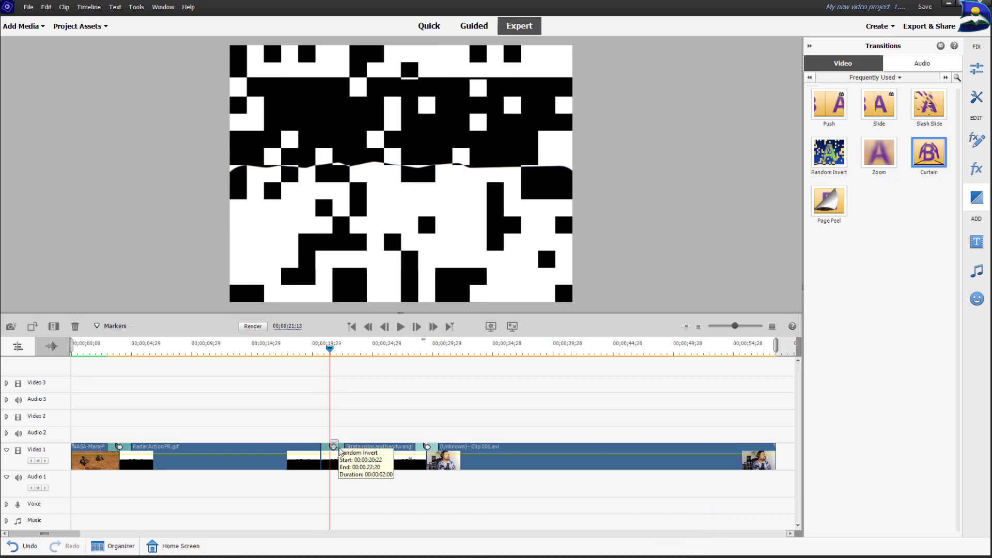
right_click(339, 449)
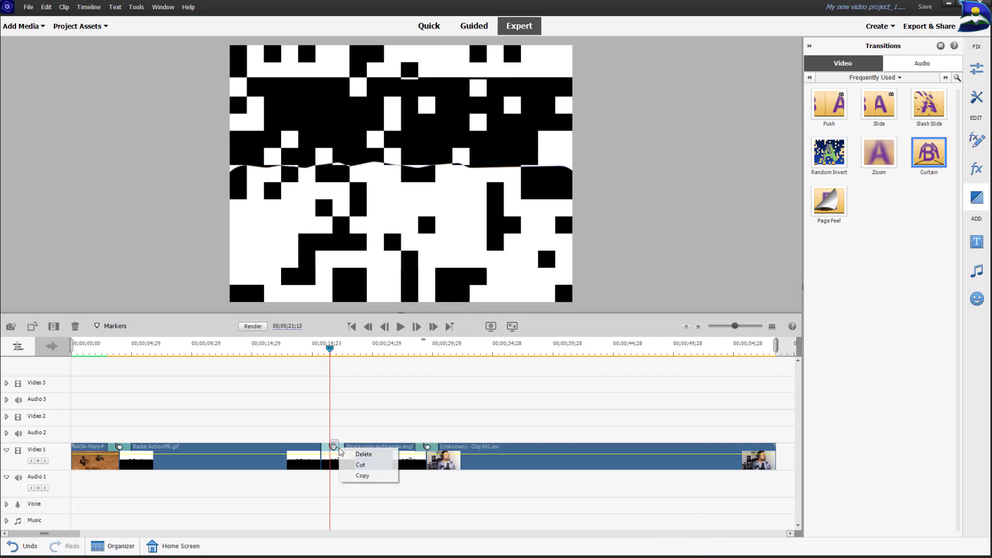
left_click(370, 455)
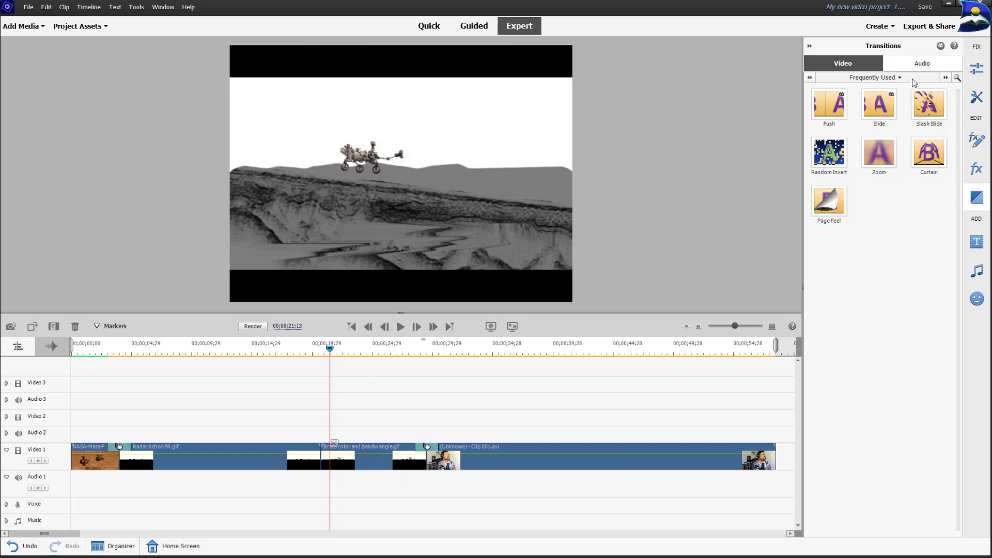
Place the Stars transition from the Picture Wipes category between RadarActionPR.gif and the Strata clip
left_click(878, 77)
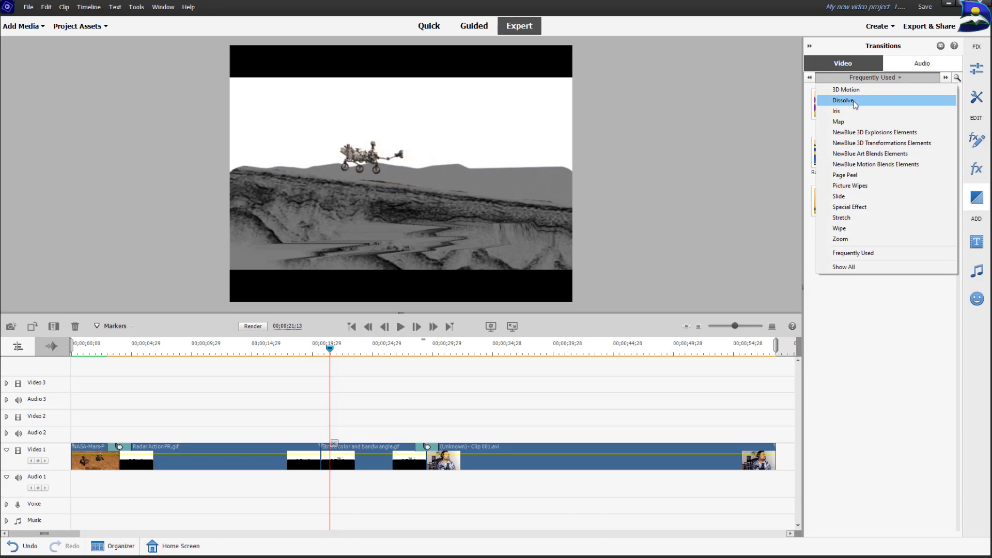
left_click(855, 105)
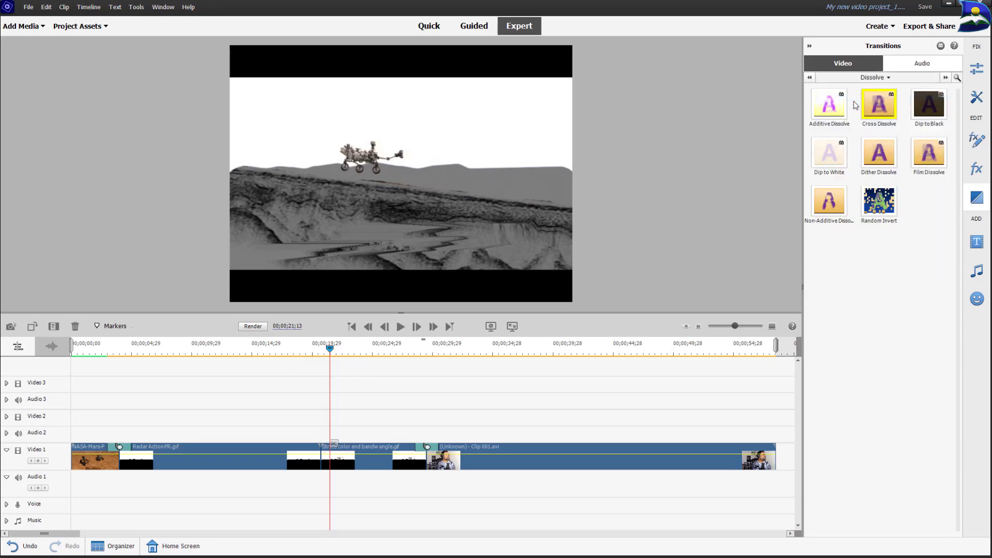
left_click(880, 79)
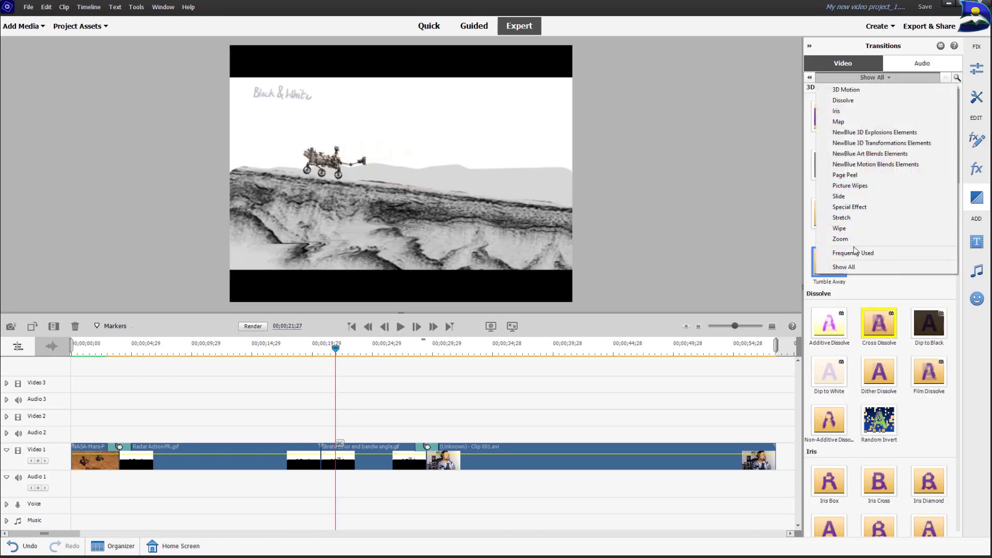
left_click(852, 187)
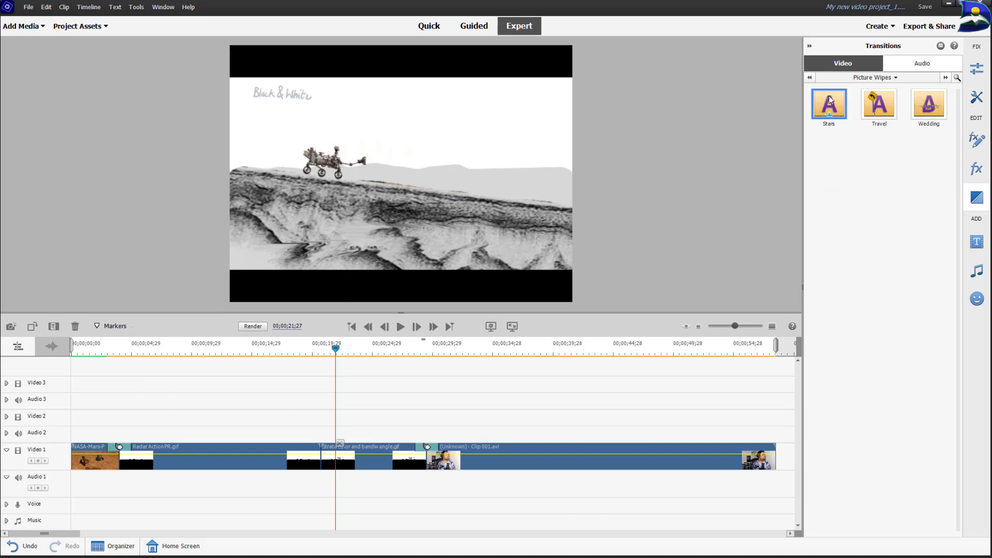
left_click_drag(829, 100, 320, 458)
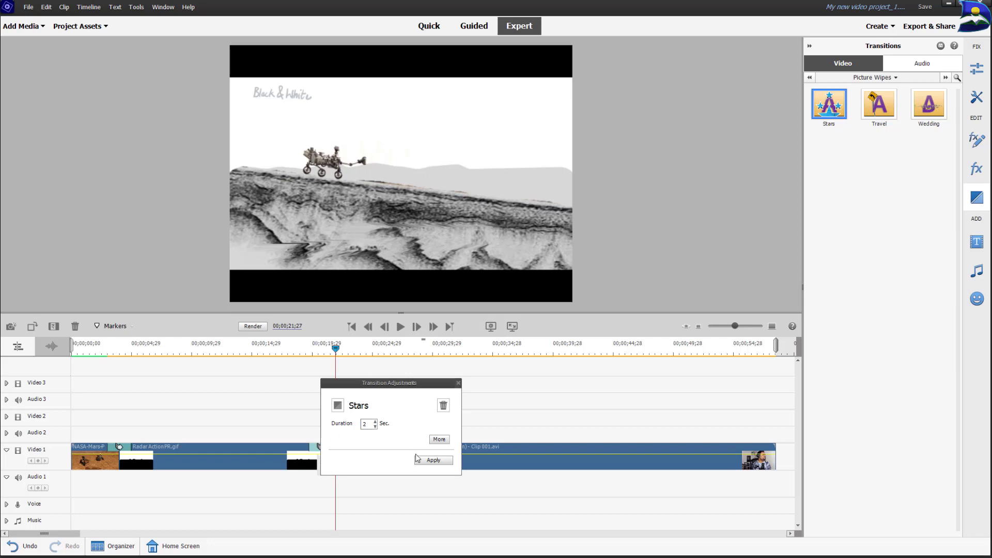
Align the Stars transition to the right clip, apply it and scrub through it to about 00;00;22;27
left_click(441, 440)
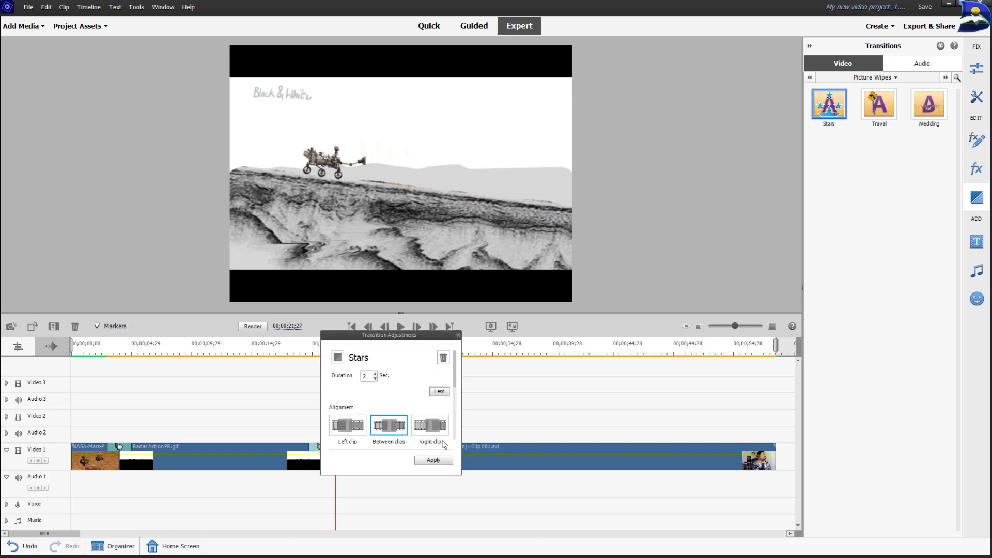
scroll(404, 389, "down", 1)
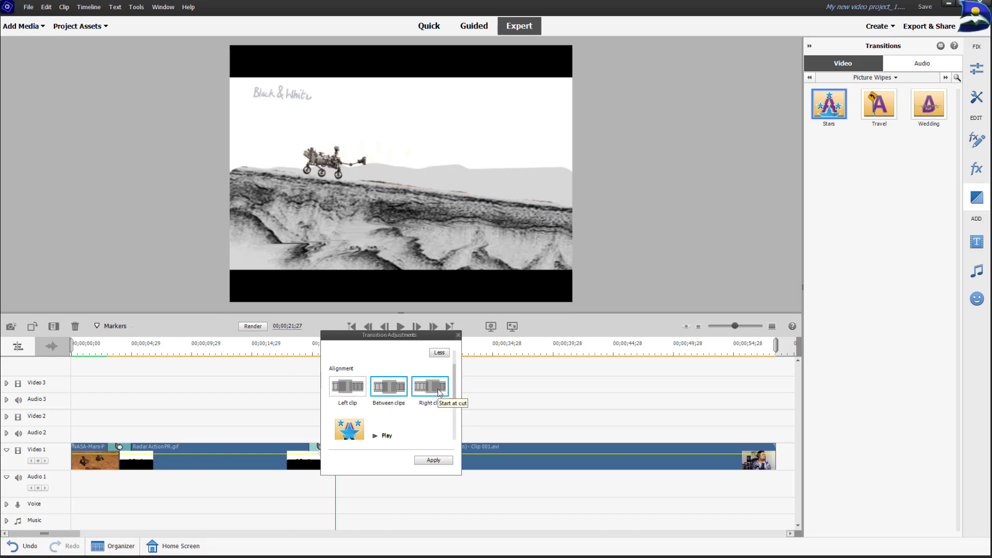
left_click(421, 390)
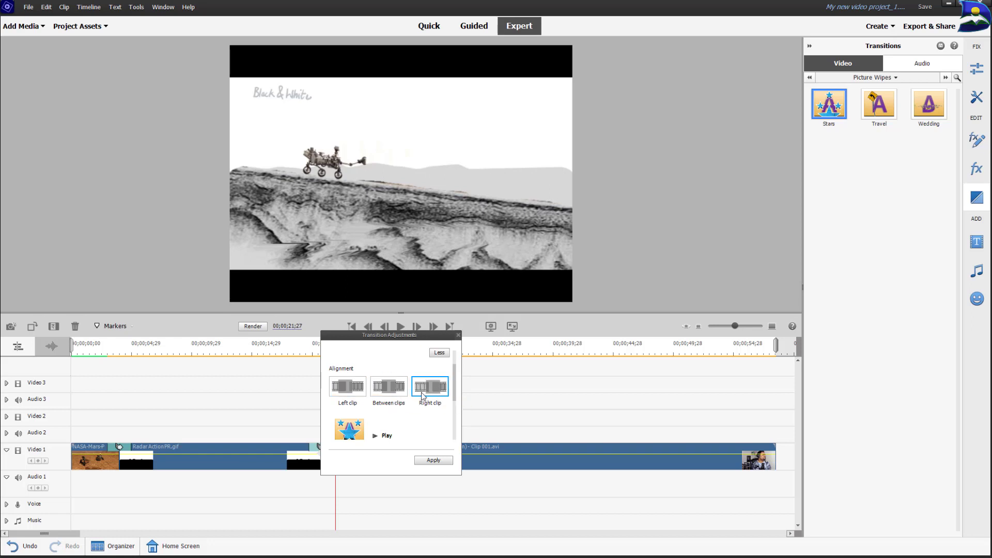
scroll(412, 419, "down", 1)
scroll(412, 410, "down", 1)
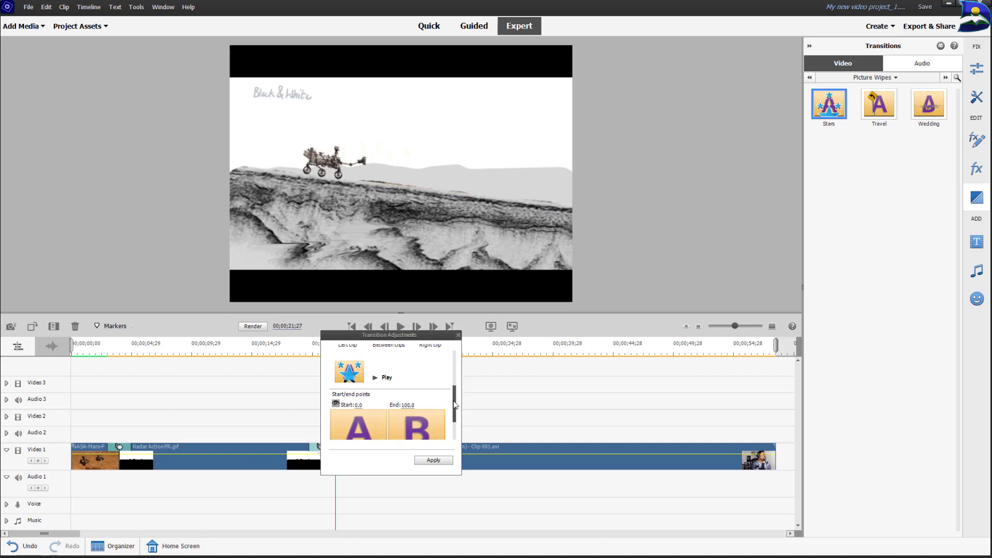
scroll(455, 405, "down", 1)
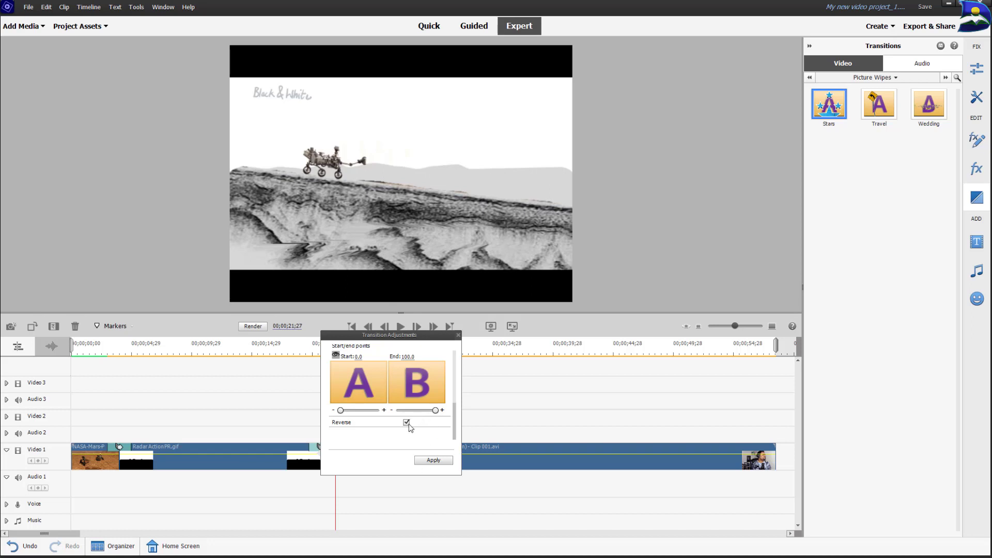
left_click(433, 460)
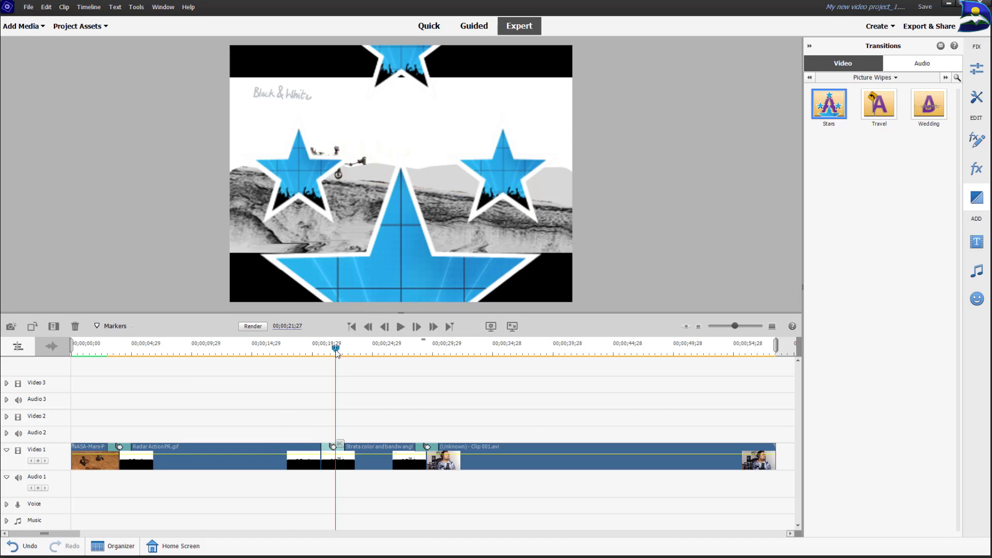
left_click_drag(337, 354, 350, 376)
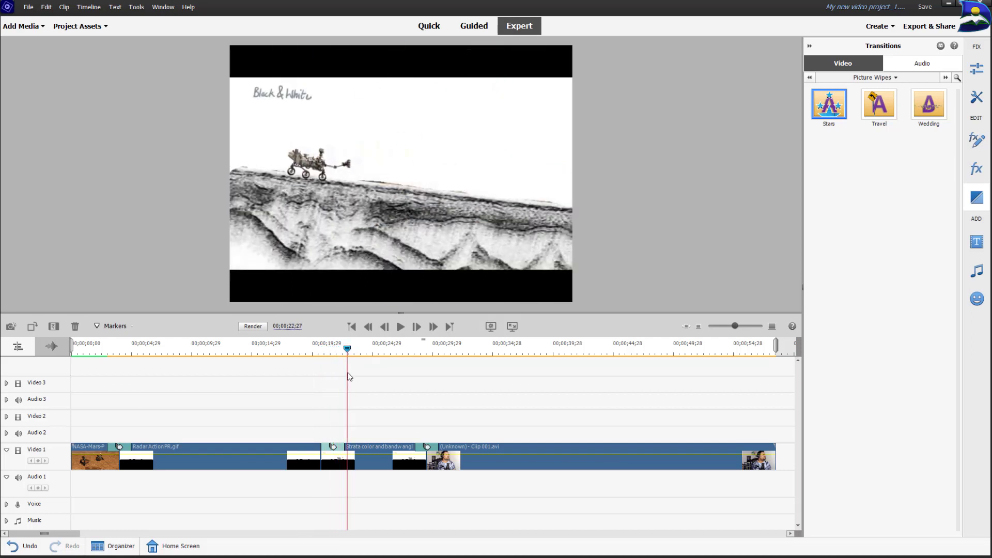
Preview the cut after the Strata clip with Clip 001.avi moved up to the Video 2 track, and return the clip to Video 1
left_click(480, 448)
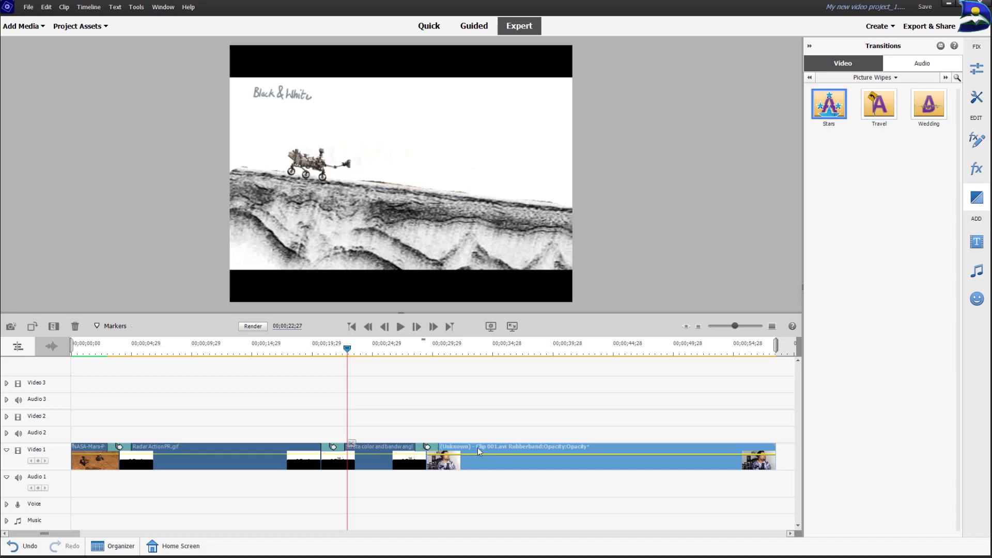
left_click_drag(478, 447, 478, 423)
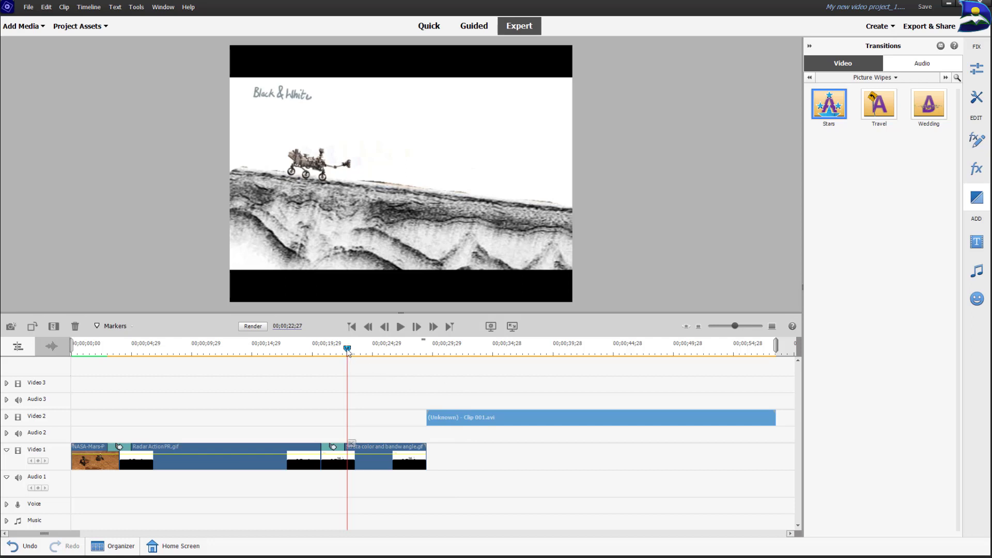
left_click_drag(348, 350, 419, 356)
left_click(399, 328)
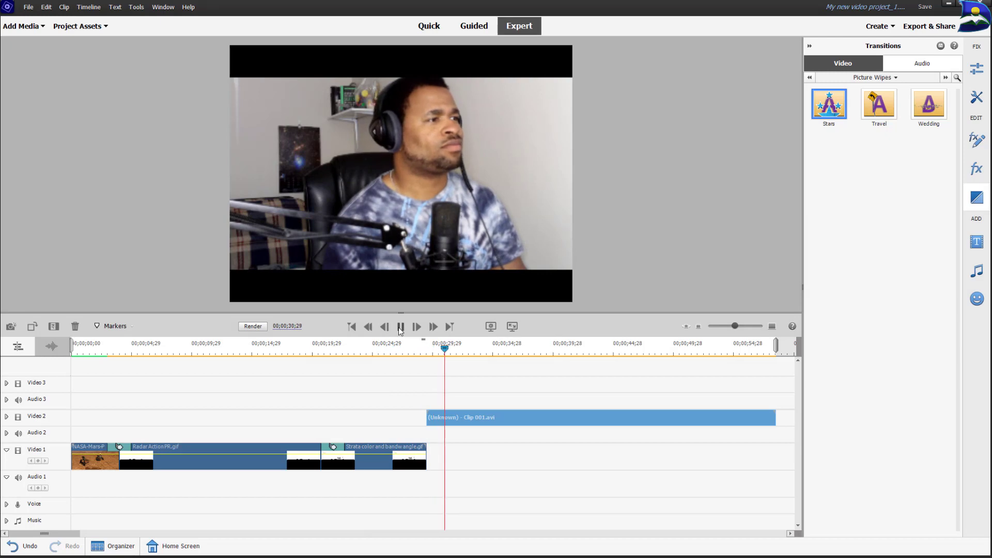
left_click(399, 327)
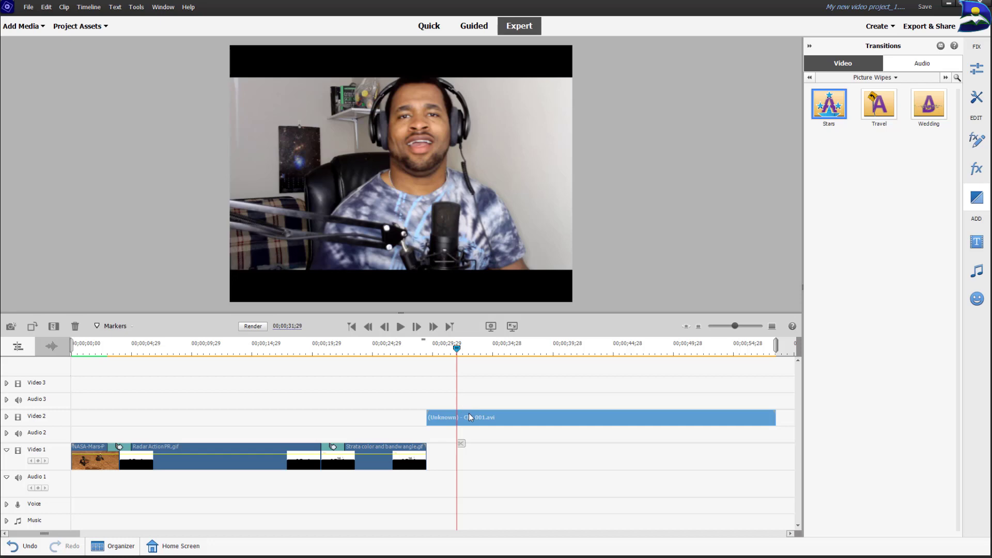
left_click_drag(469, 413, 465, 466)
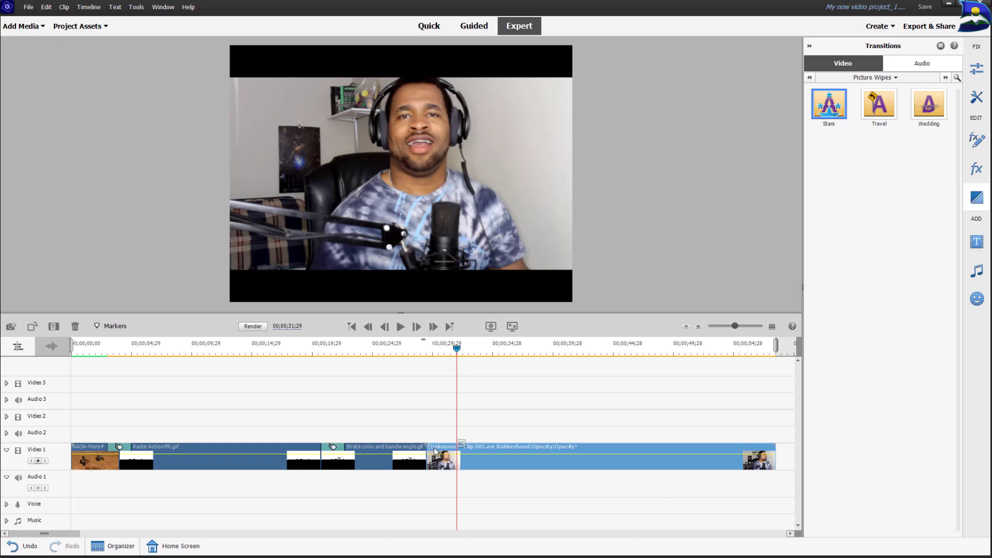
Add the Curtain transition from Frequently Used between the Strata clip and Clip 001.avi again, applying its default settings
left_click(928, 104)
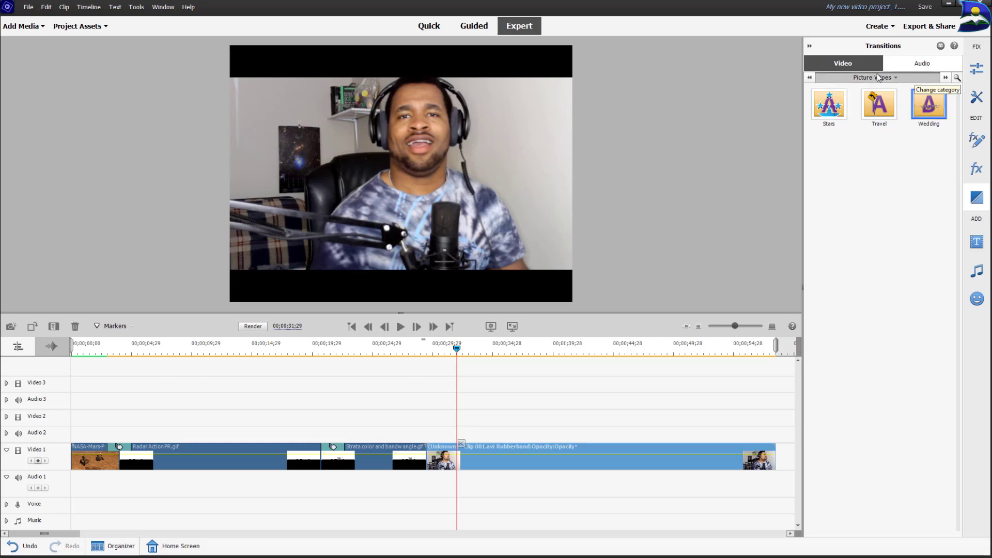
left_click(893, 79)
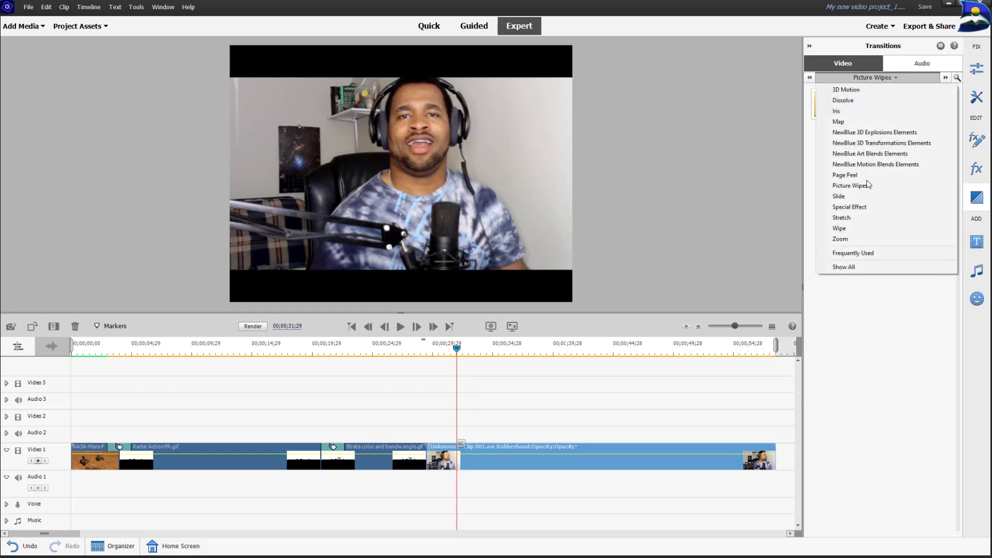
left_click(856, 254)
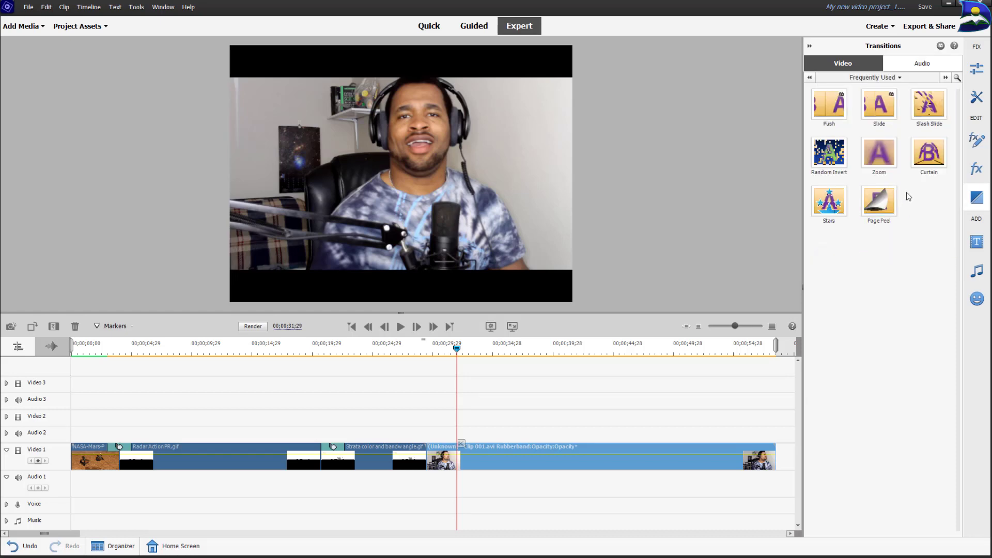
left_click(884, 154)
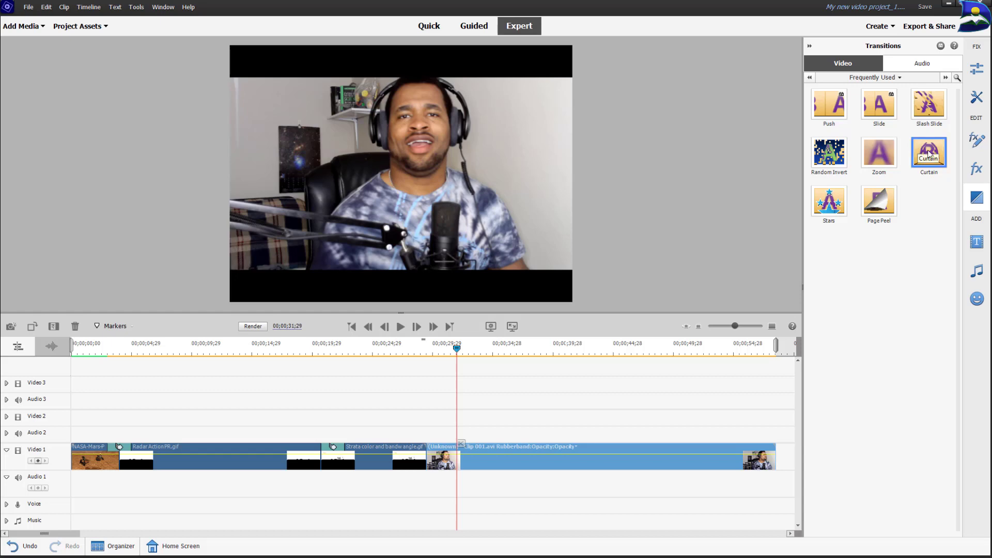
left_click_drag(430, 441, 428, 456)
left_click(544, 462)
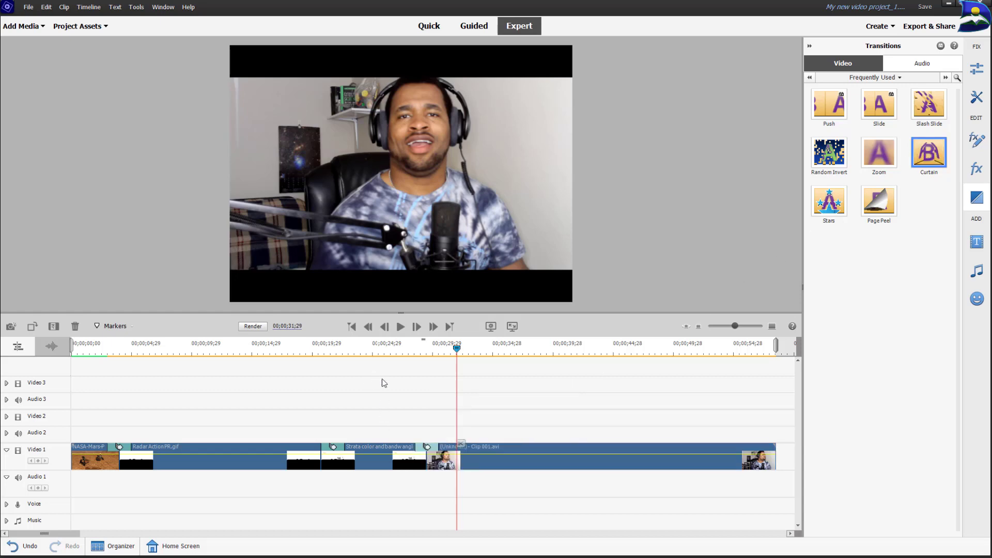
Move the playhead back to about 00;00;01;07 in the rover clip
left_click(85, 351)
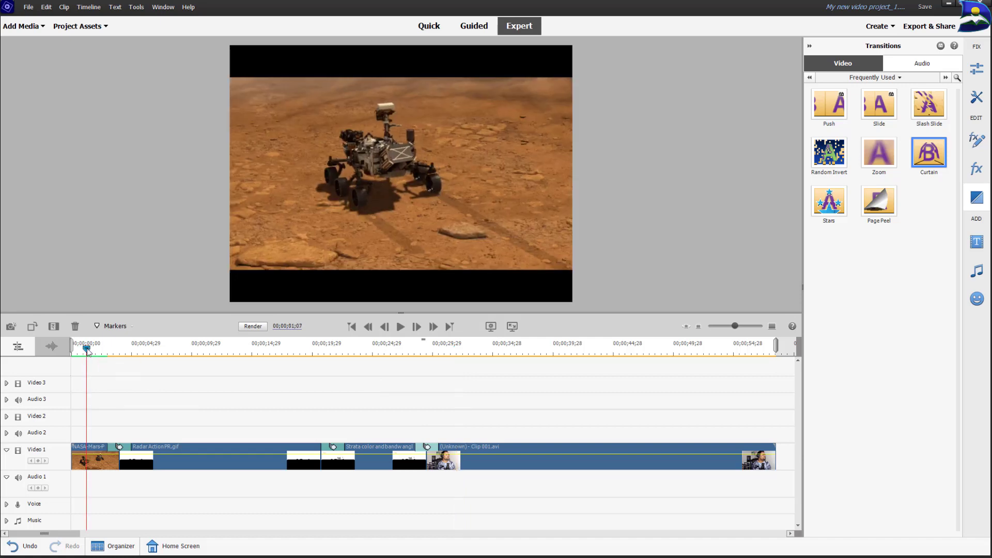